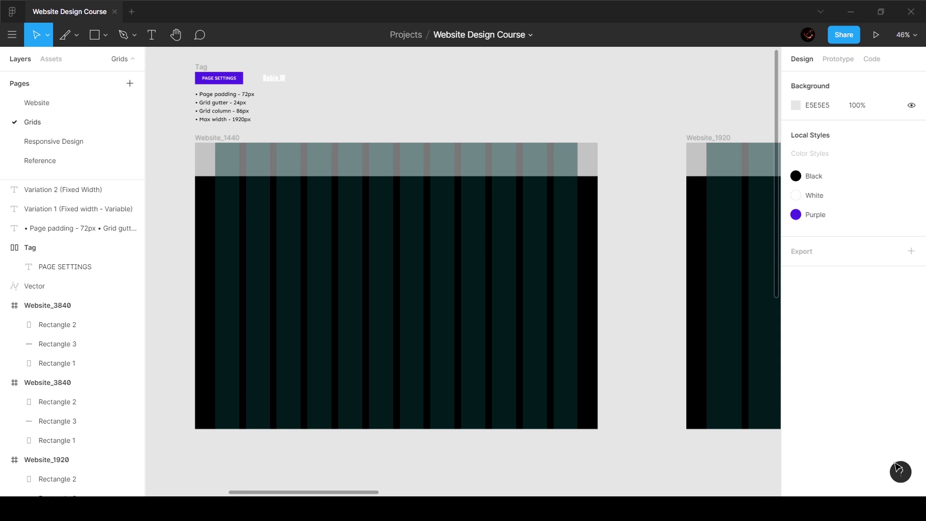
Step: Copy the page settings tag, its bullet list, the white logo and the Website_1440 frame from the Grids page to the Website page
{"action": "left_click_drag", "start_coordinate": [173, 59], "coordinate": [630, 454]}
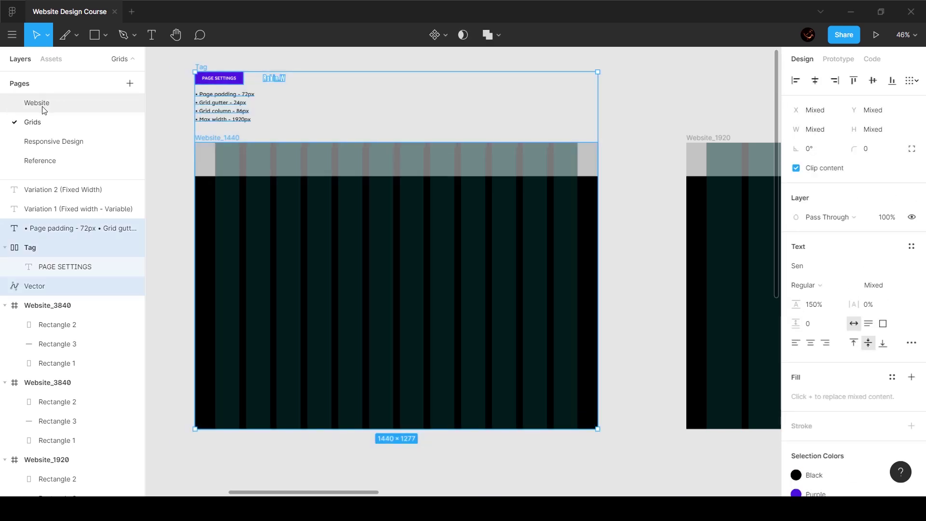
{"action": "left_click", "coordinate": [102, 109]}
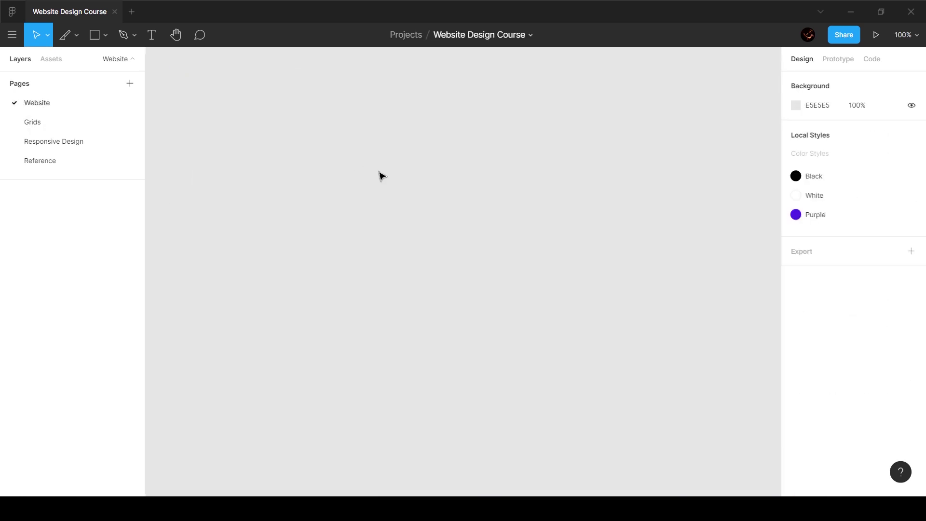
{"action": "key", "text": "ctrl+v"}
{"action": "left_click", "coordinate": [227, 53]}
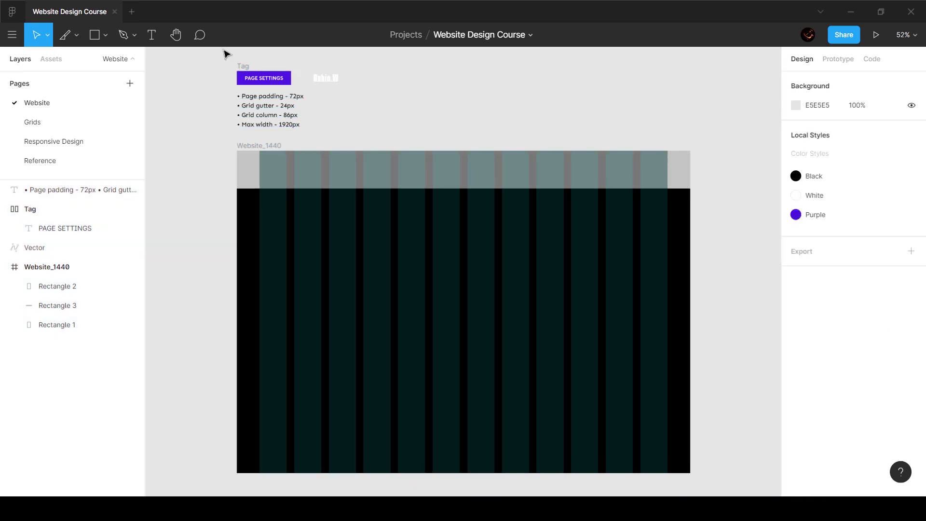
Step: Rename the Tag frame above the bullet list as Page Settings
{"action": "scroll", "coordinate": [226, 53], "scroll_direction": "up", "scroll_amount": 10}
{"action": "double_click", "coordinate": [289, 140]}
{"action": "type", "text": "Page Settings"}
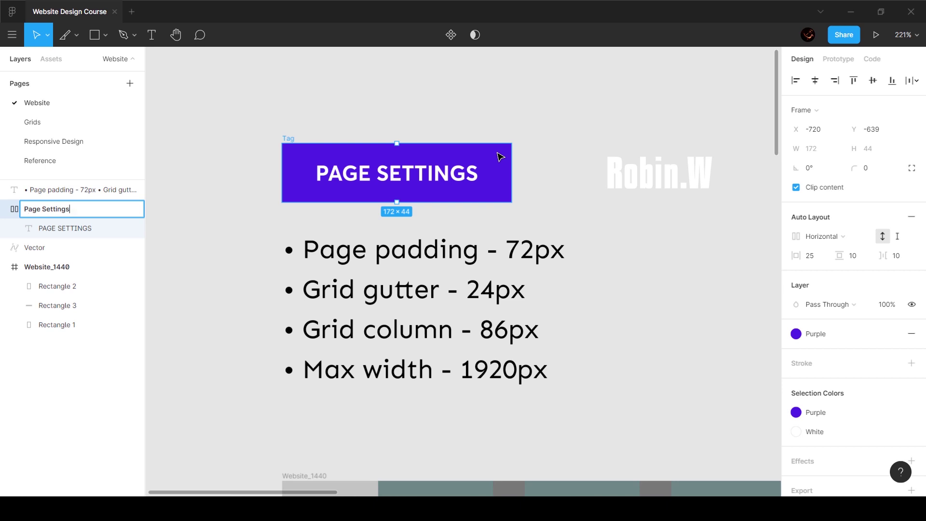
{"action": "key", "text": "Return"}
{"action": "scroll", "coordinate": [589, 221], "scroll_direction": "down", "scroll_amount": 10}
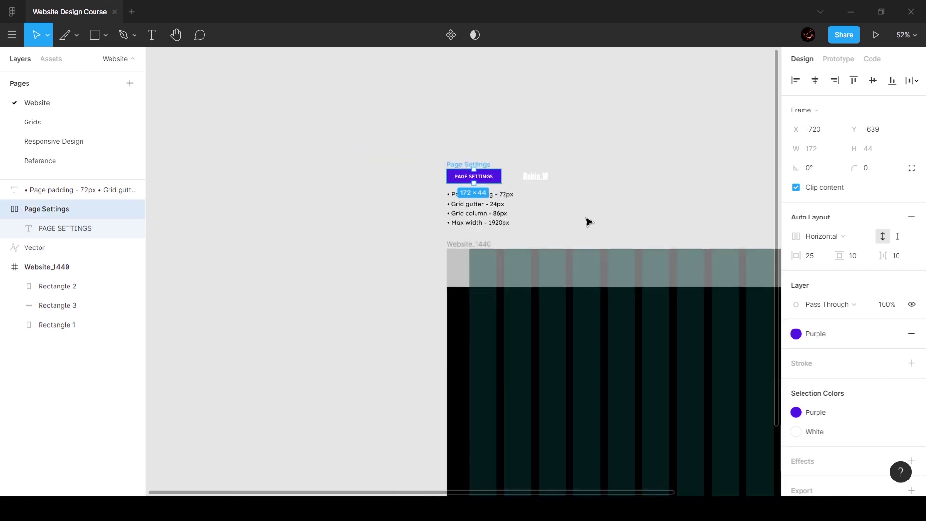
Step: Delete the rectangles inside the Website_1440 frame and hide its 12-column layout grid
{"action": "left_click_drag", "start_coordinate": [280, 223], "coordinate": [751, 296]}
{"action": "left_click", "coordinate": [752, 295]}
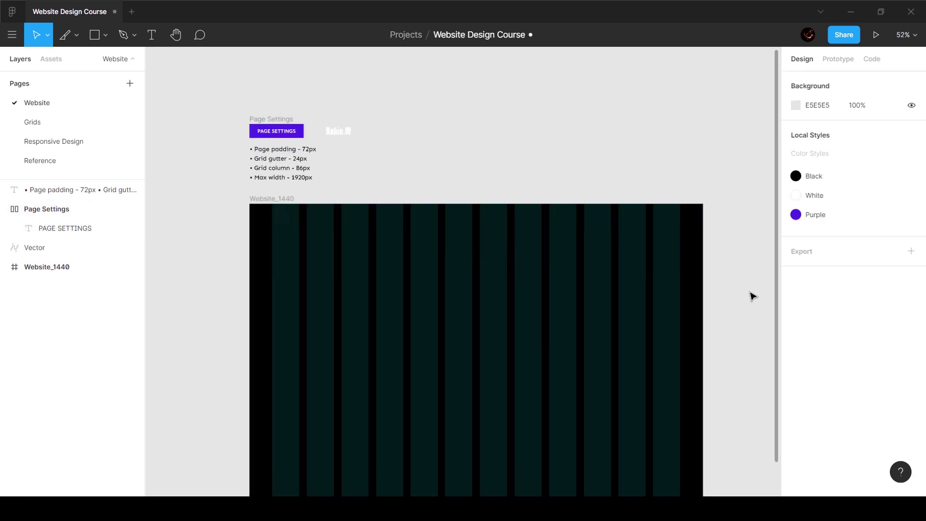
{"action": "left_click", "coordinate": [285, 199]}
{"action": "left_click", "coordinate": [893, 267]}
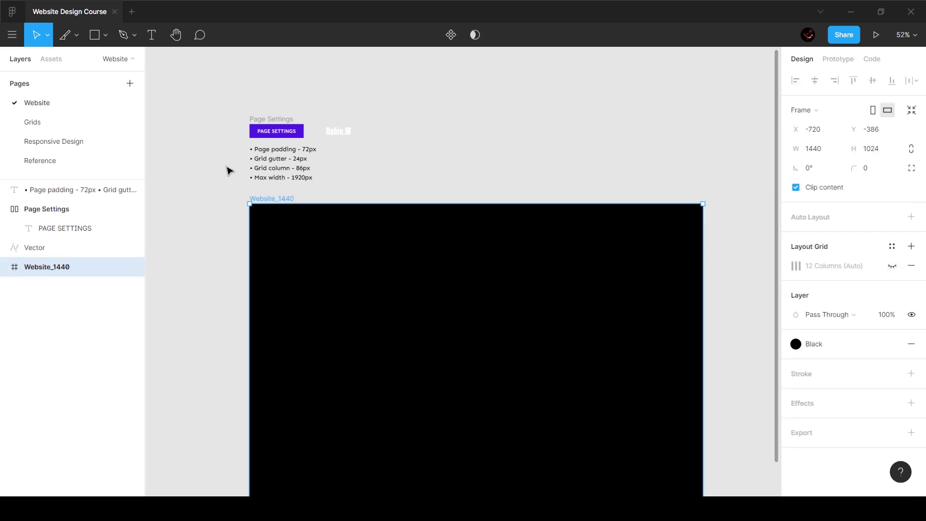
Step: Move the white logo into the upper-left corner area of the Website_1440 frame, at about X 69, Y 40
{"action": "scroll", "coordinate": [230, 170], "scroll_direction": "up", "scroll_amount": 3}
{"action": "left_click", "coordinate": [456, 117]}
{"action": "left_click", "coordinate": [400, 111]}
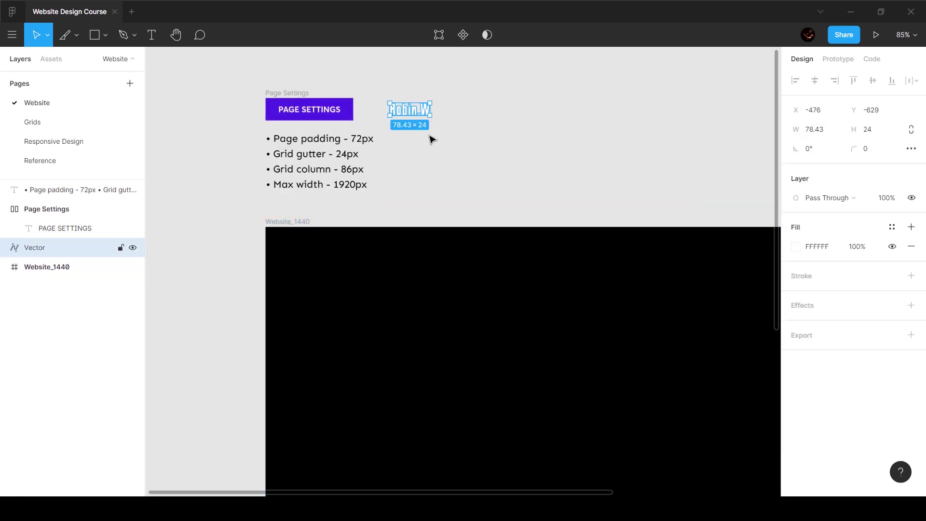
{"action": "left_click_drag", "start_coordinate": [422, 109], "coordinate": [399, 185]}
{"action": "left_click_drag", "start_coordinate": [349, 266], "coordinate": [330, 255]}
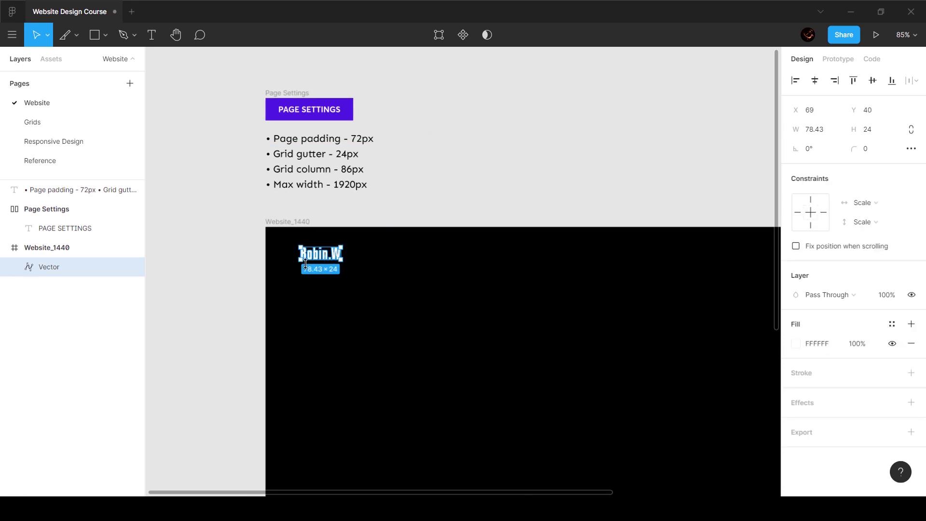
Step: Reposition the logo in the Website_1440 frame so it sits at X 72, Y 30
{"action": "scroll", "coordinate": [331, 251], "scroll_direction": "up", "scroll_amount": 3}
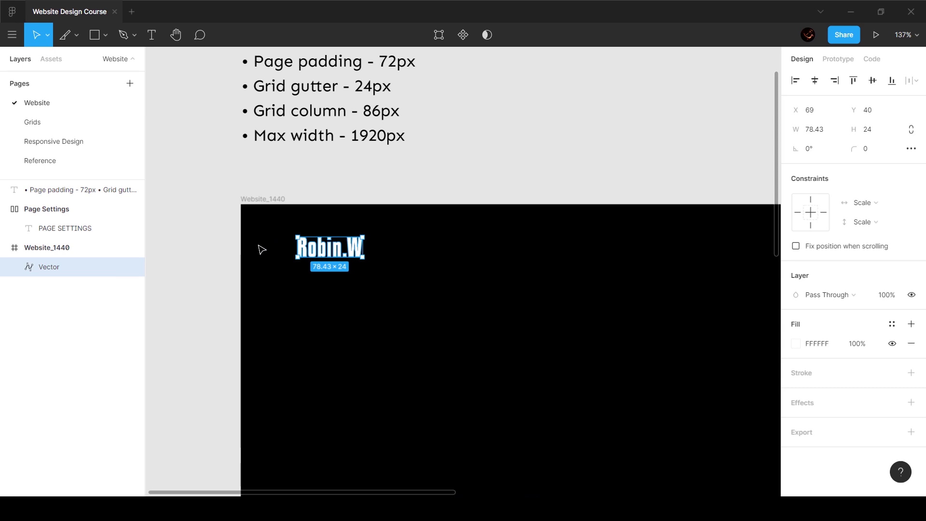
{"action": "left_click_drag", "start_coordinate": [326, 252], "coordinate": [307, 243]}
{"action": "key", "text": "shift+Right"}
{"action": "key", "text": "shift+Right"}
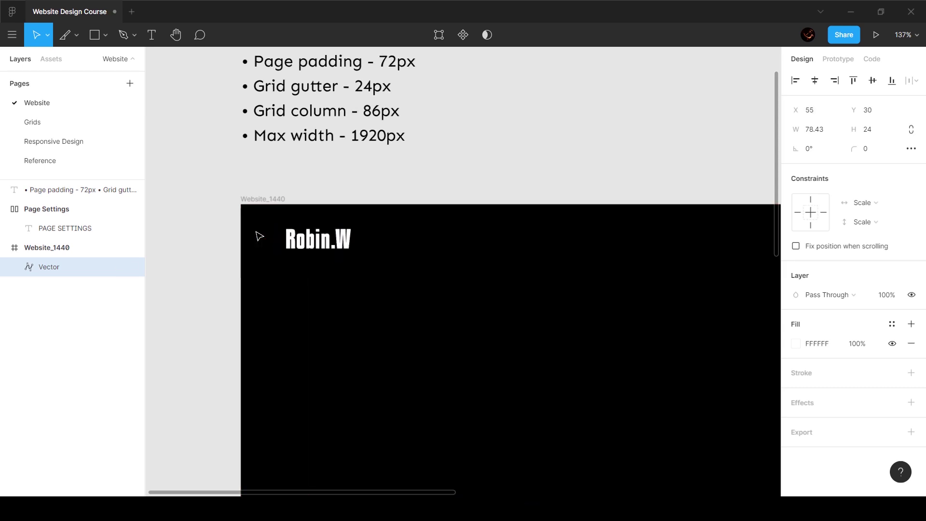
{"action": "key", "text": "shift+Left"}
{"action": "key", "text": "Right"}
{"action": "key", "text": "Right"}
{"action": "key", "text": "Right"}
{"action": "key", "text": "Right"}
{"action": "key", "text": "Right"}
{"action": "key", "text": "shift+Right"}
{"action": "key", "text": "Right"}
{"action": "key", "text": "Right"}
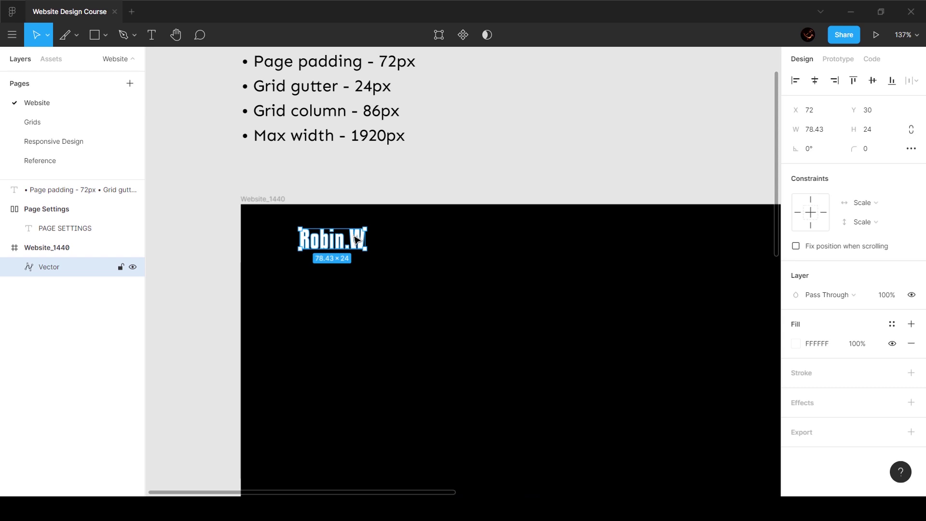
Step: Hide the layout grid of the 1440px_Website frame on the Reference page
{"action": "left_click", "coordinate": [31, 160]}
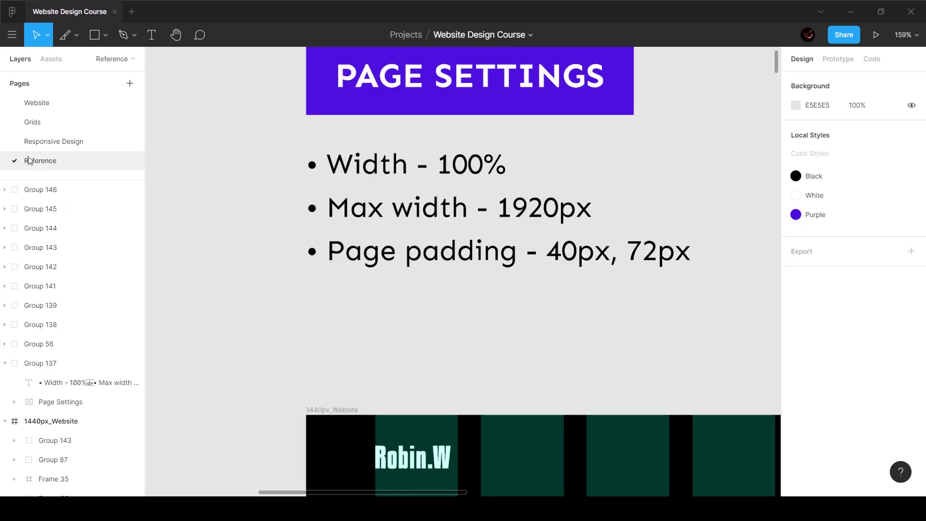
{"action": "scroll", "coordinate": [343, 294], "scroll_direction": "down", "scroll_amount": 5}
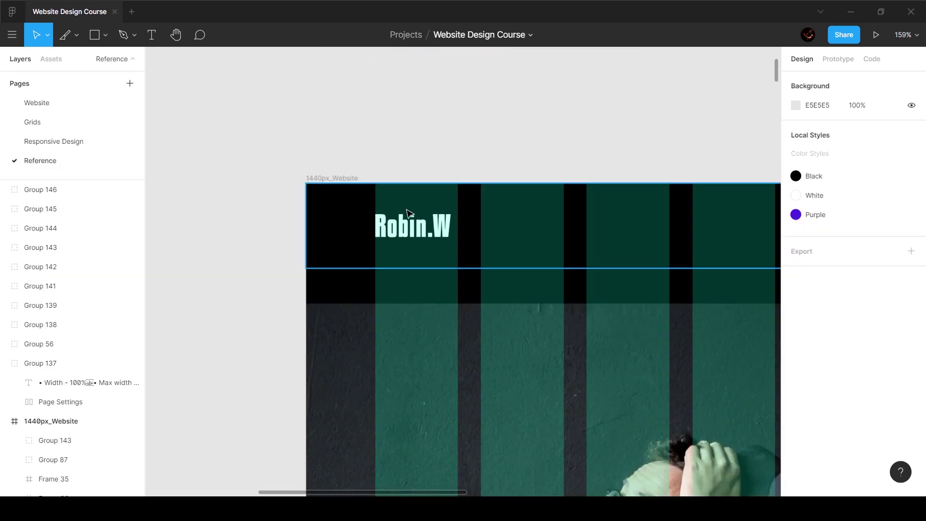
{"action": "left_click", "coordinate": [323, 179]}
{"action": "left_click", "coordinate": [893, 285]}
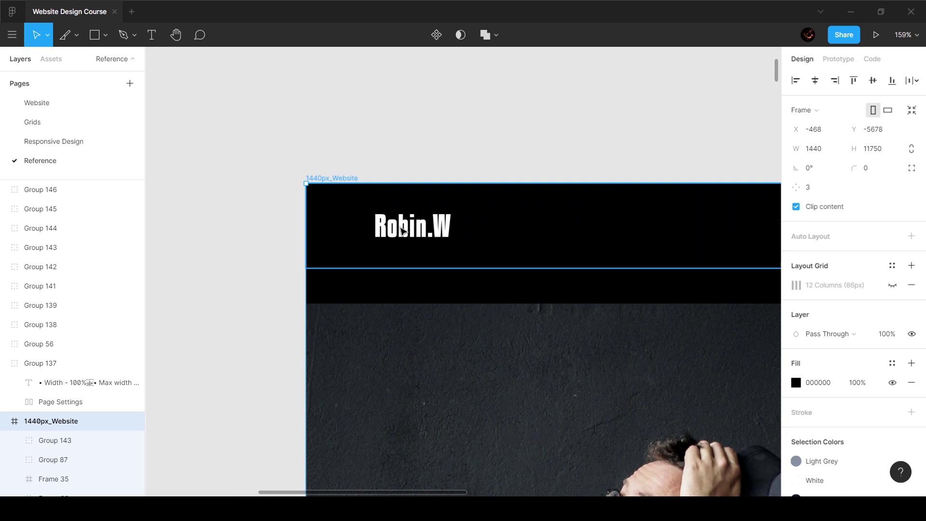
Step: Measure the reference logo's distances to the edges of its Nav Bar frame
{"action": "left_click", "coordinate": [418, 209]}
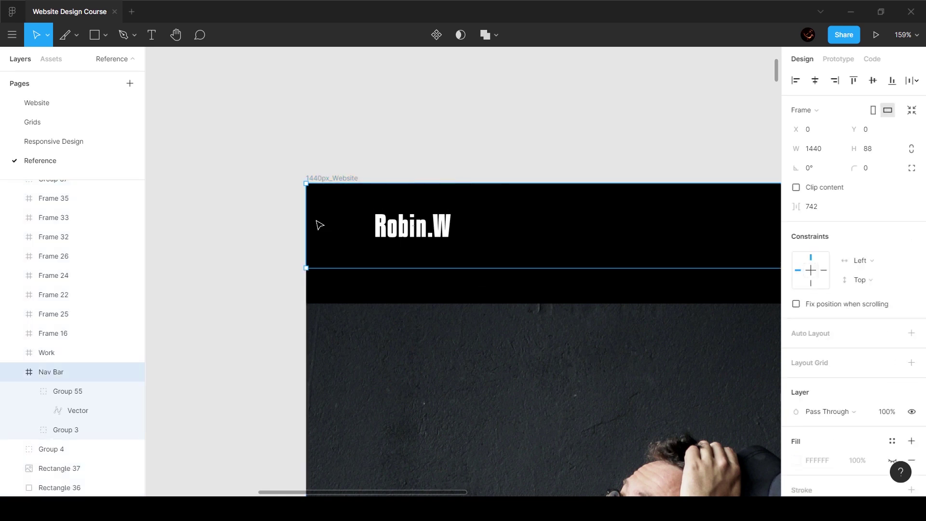
{"action": "left_click", "coordinate": [443, 228], "text": "ctrl"}
{"action": "key", "text": "alt"}
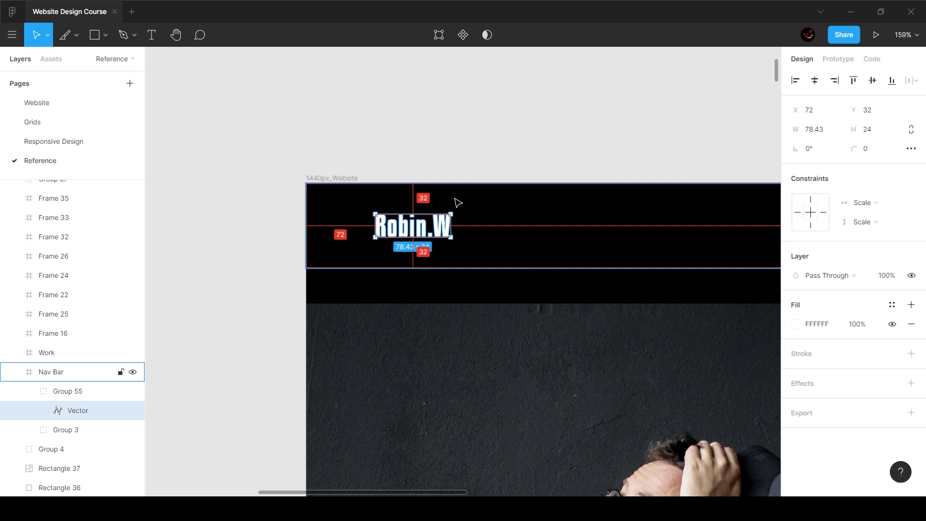
{"action": "left_click", "coordinate": [544, 241]}
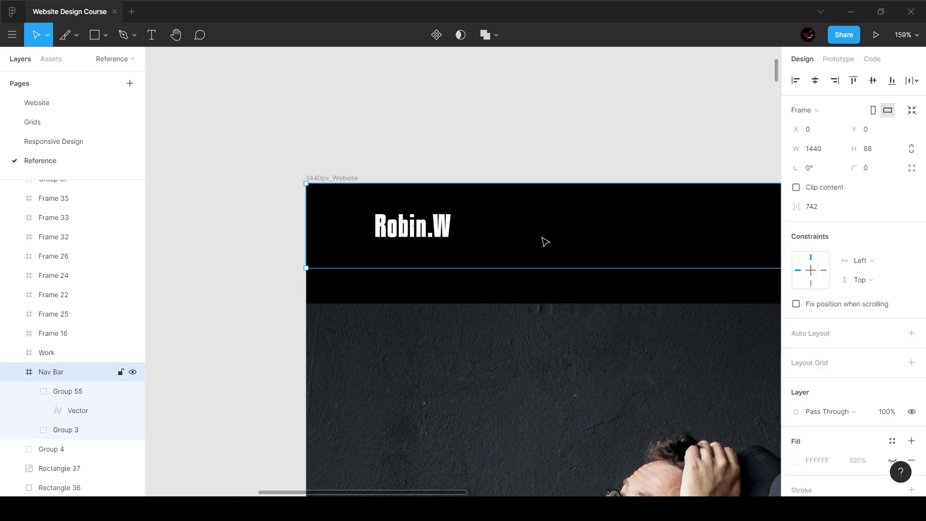
Step: Return to the Website page and move the logo down to Y 32
{"action": "left_click", "coordinate": [72, 144]}
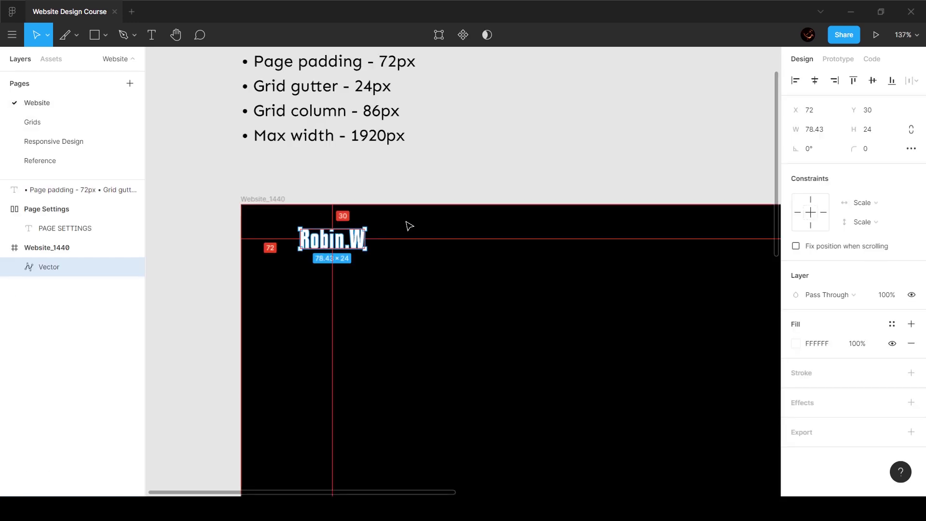
{"action": "scroll", "coordinate": [368, 223], "scroll_direction": "up", "scroll_amount": 3}
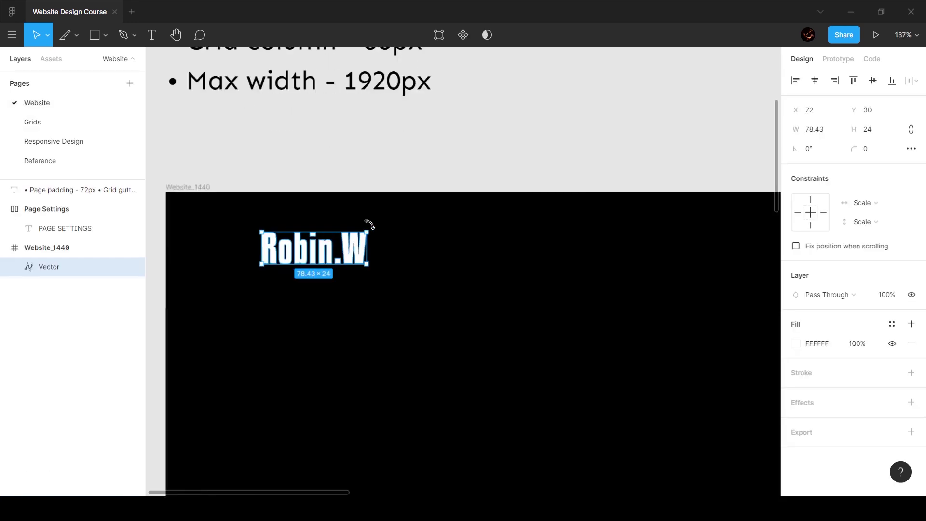
{"action": "scroll", "coordinate": [415, 229], "scroll_direction": "down", "scroll_amount": 5}
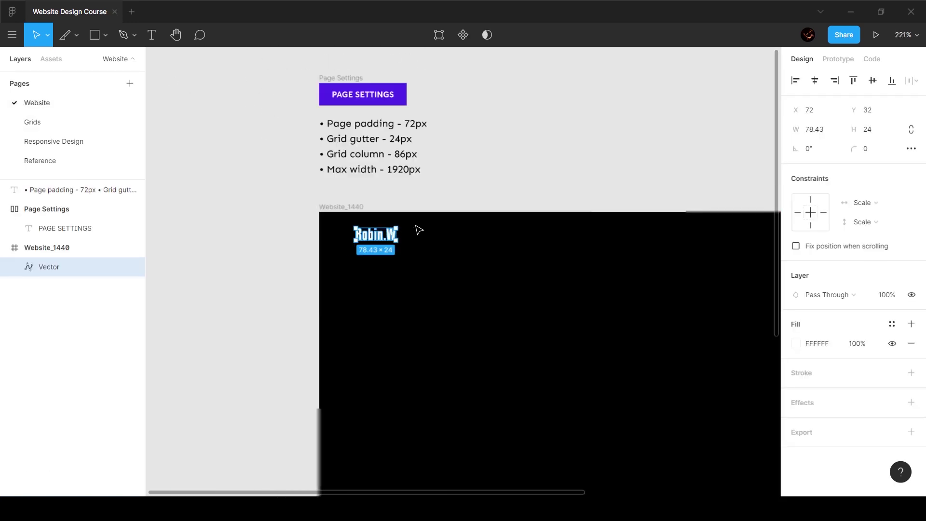
Step: Duplicate the Page Settings tag and its bullet list to the left of the Website_1440 frame, level with its top edge
{"action": "left_click_drag", "start_coordinate": [292, 79], "coordinate": [455, 182]}
{"action": "left_click_drag", "start_coordinate": [383, 151], "coordinate": [200, 268]}
{"action": "scroll", "coordinate": [309, 231], "scroll_direction": "left", "scroll_amount": 3}
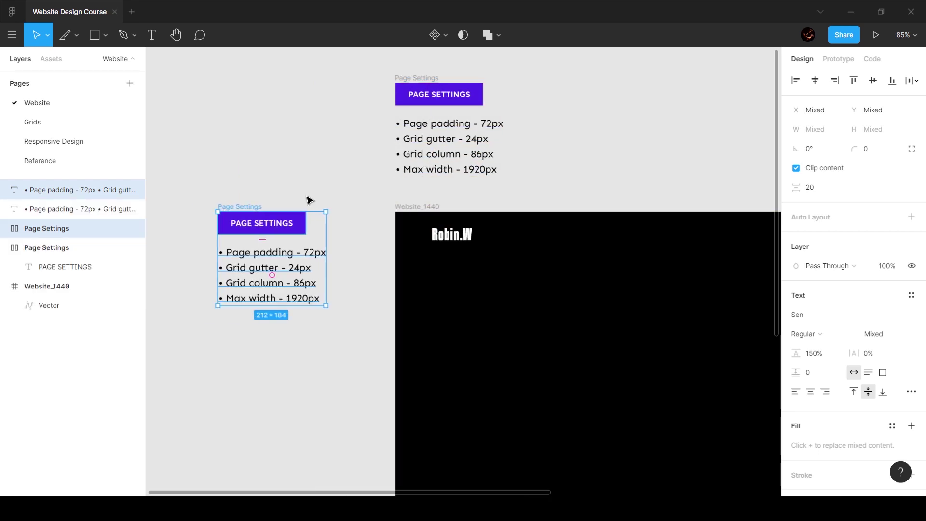
{"action": "key", "text": "Escape"}
Step: Change the duplicated tag's label text to NAV BAR
{"action": "scroll", "coordinate": [226, 232], "scroll_direction": "up", "scroll_amount": 3}
{"action": "double_click", "coordinate": [255, 229]}
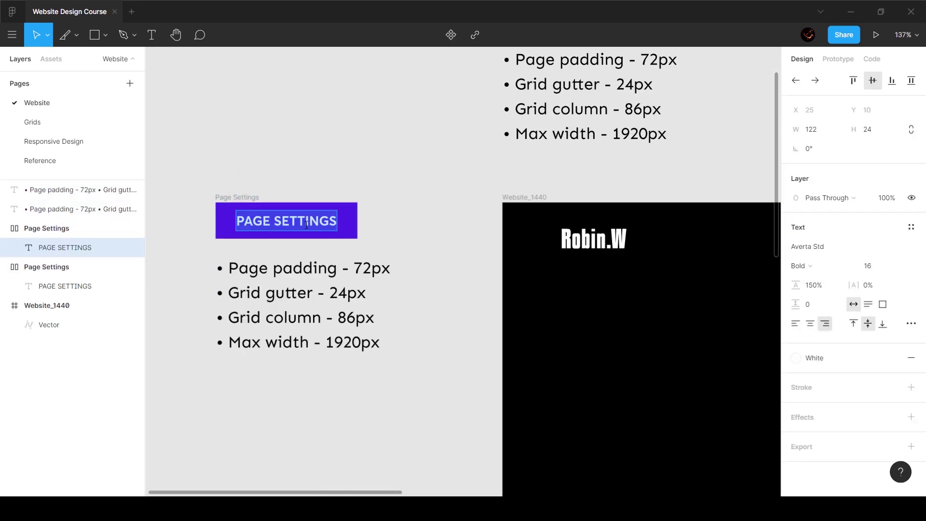
{"action": "type", "text": "NAVIGA"}
{"action": "key", "text": "BackSpace"}
{"action": "key", "text": "BackSpace"}
{"action": "key", "text": "BackSpace"}
{"action": "type", "text": "BAR"}
{"action": "key", "text": "Escape"}
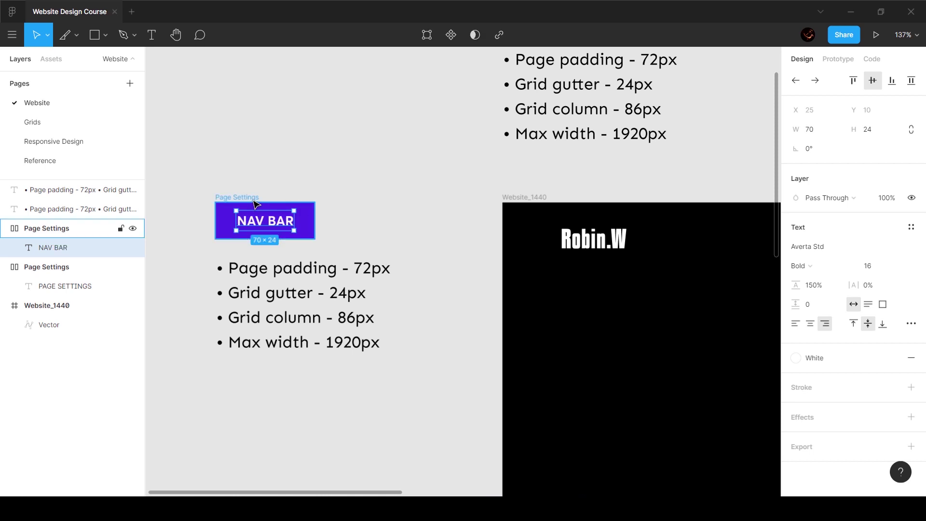
Step: Rename the duplicated tag's frame as Nav Bar
{"action": "key", "text": "Escape"}
{"action": "key", "text": "ctrl+r"}
{"action": "type", "text": "NAV"}
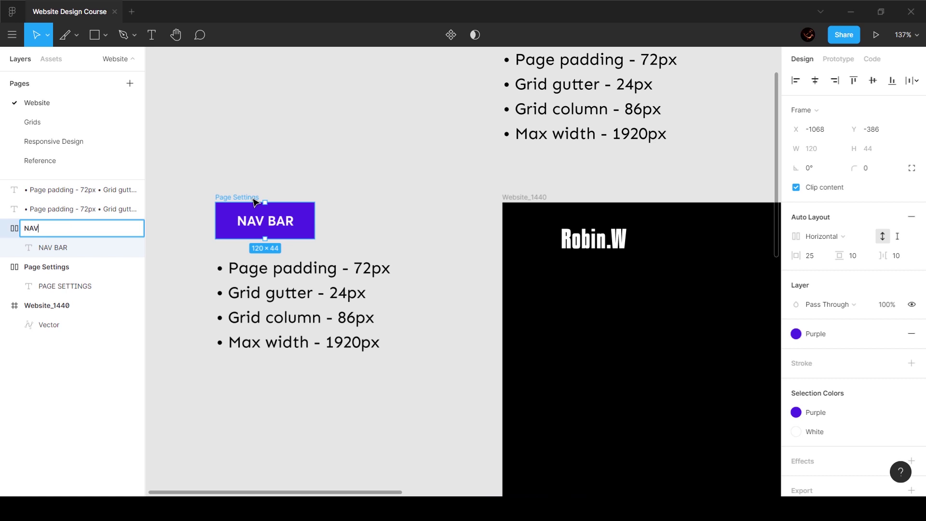
{"action": "type", "text": " Bar"}
{"action": "key", "text": "Return"}
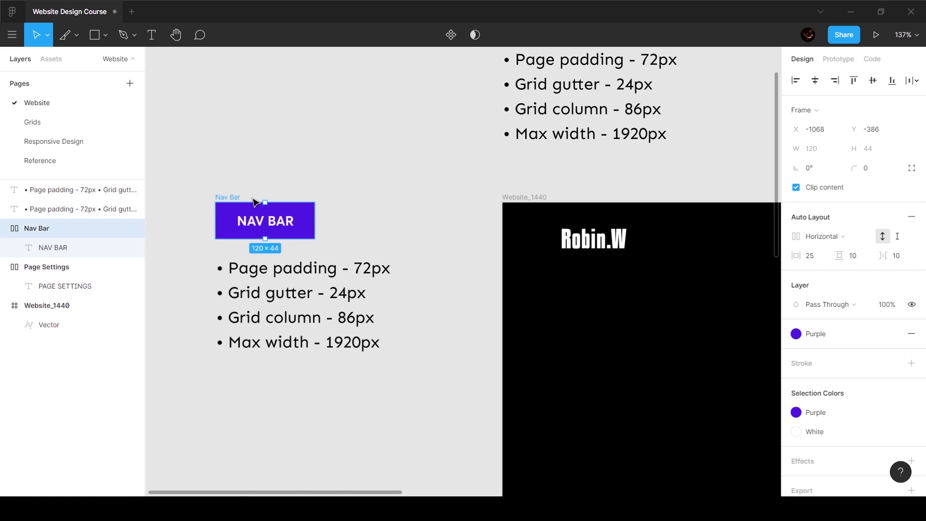
Step: Remove every line except the first bullet from the duplicated list under the Nav Bar tag
{"action": "double_click", "coordinate": [306, 328]}
{"action": "key", "text": "ctrl+shift+Home"}
{"action": "key", "text": "shift+Down"}
{"action": "key", "text": "BackSpace"}
{"action": "key", "text": "BackSpace"}
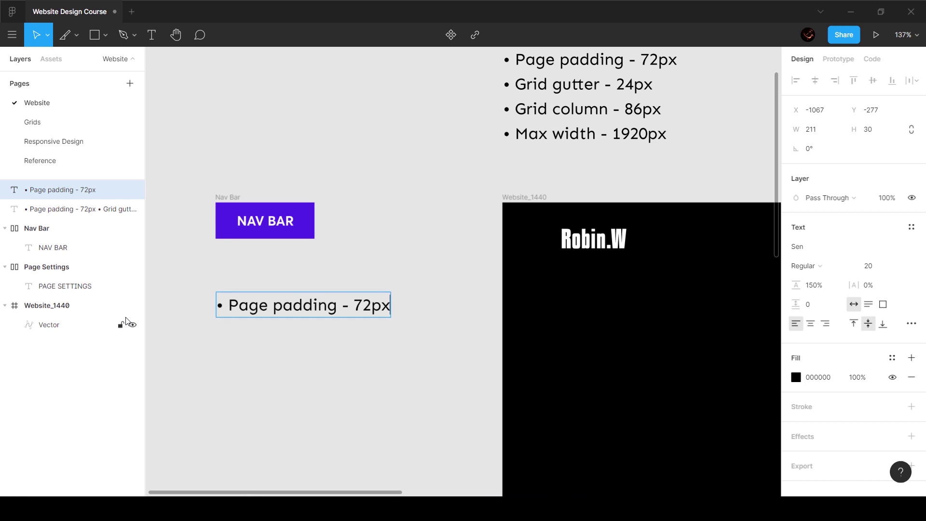
Step: Replace the remaining bullet's text with "Top Padding - 32px"
{"action": "key", "text": "ctrl+shift+Left"}
{"action": "key", "text": "ctrl+shift+Left"}
{"action": "key", "text": "ctrl+shift+Left"}
{"action": "key", "text": "ctrl+shift+Left"}
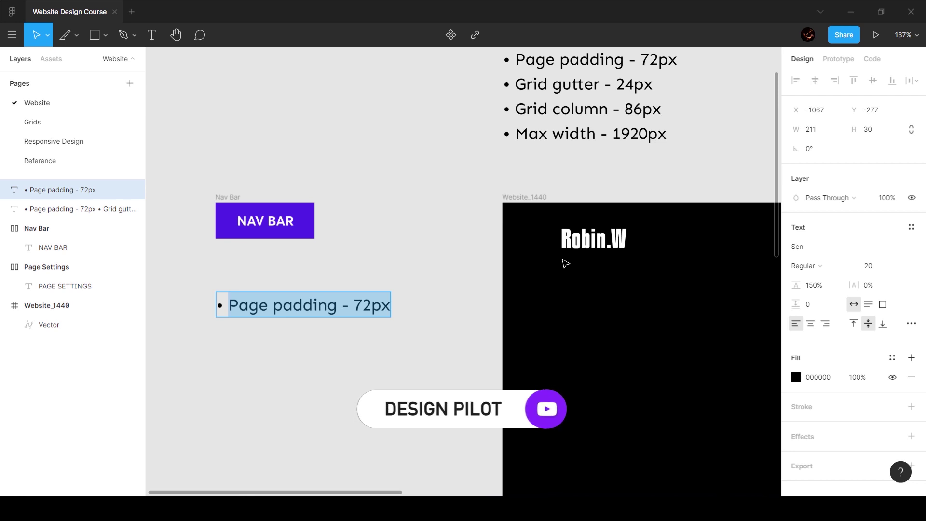
{"action": "type", "text": "Top Padding"}
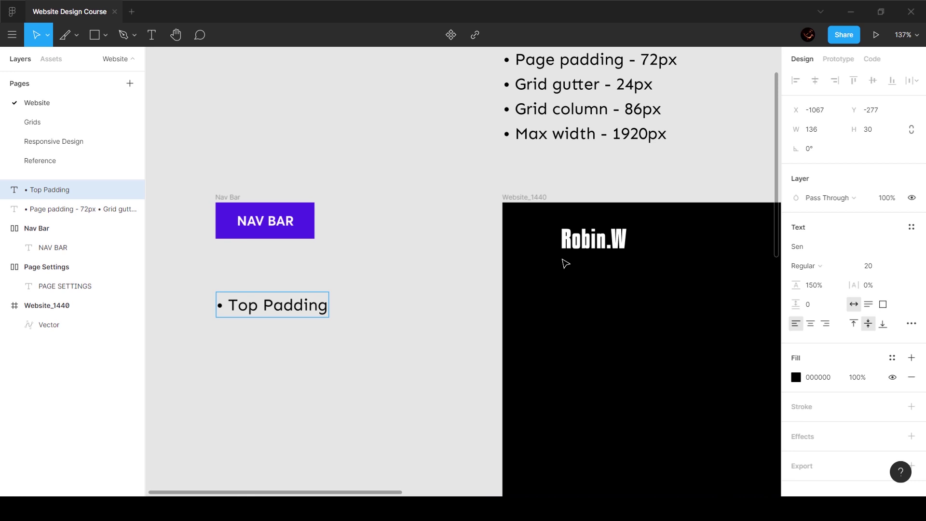
{"action": "type", "text": " -  32px"}
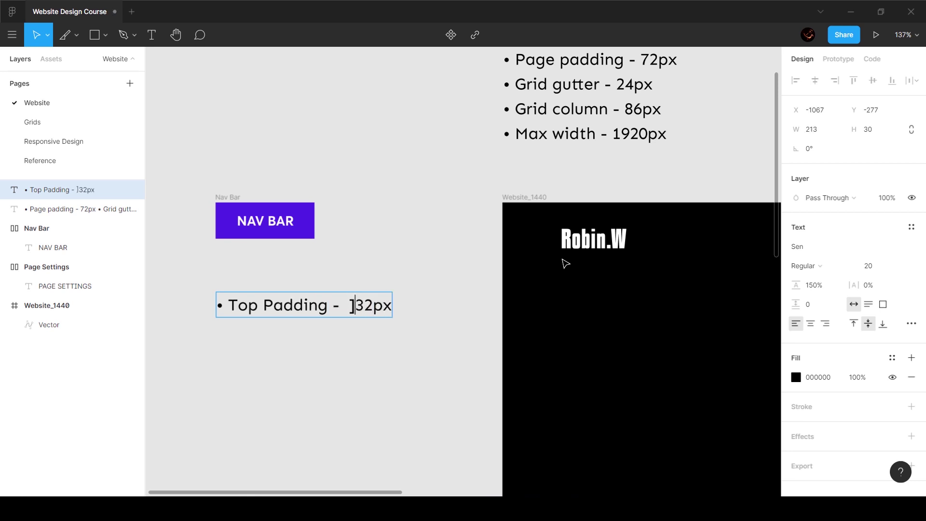
{"action": "key", "text": "BackSpace"}
{"action": "key", "text": "Escape"}
Step: Align the Top Padding text to the top of its box and move it up just below the Nav Bar tag
{"action": "left_click", "coordinate": [853, 323]}
{"action": "left_click_drag", "start_coordinate": [260, 310], "coordinate": [261, 280]}
{"action": "left_click", "coordinate": [272, 321]}
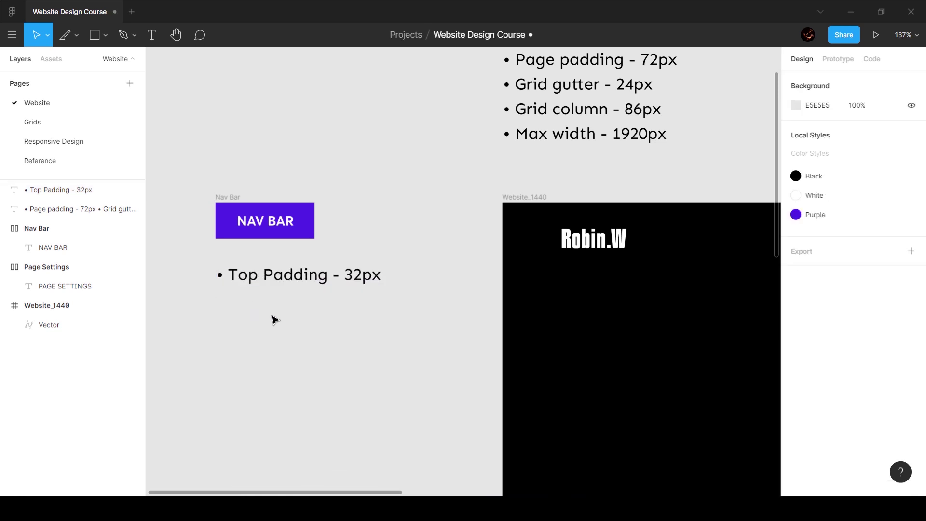
Step: Check the logo's spacing in the Website_1440 frame and examine the navigation links on the Reference page
{"action": "left_click", "coordinate": [608, 246]}
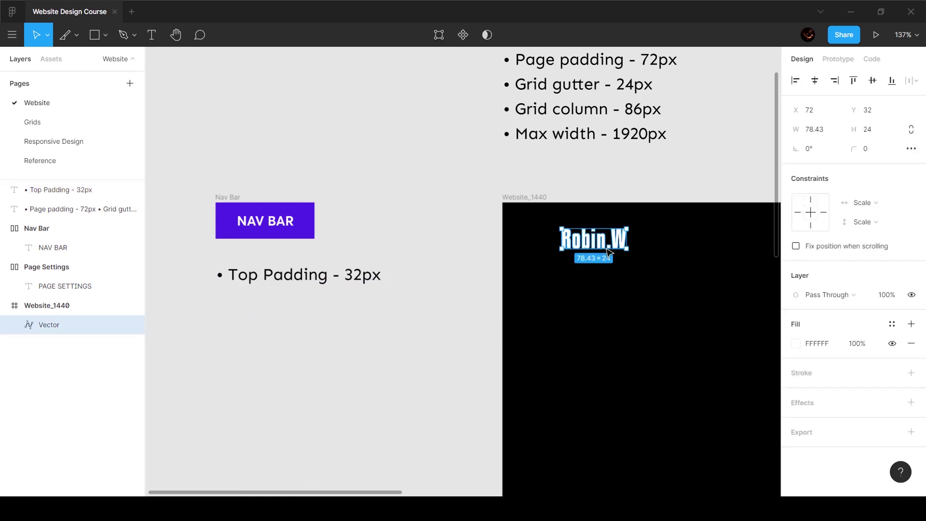
{"action": "key", "text": "alt"}
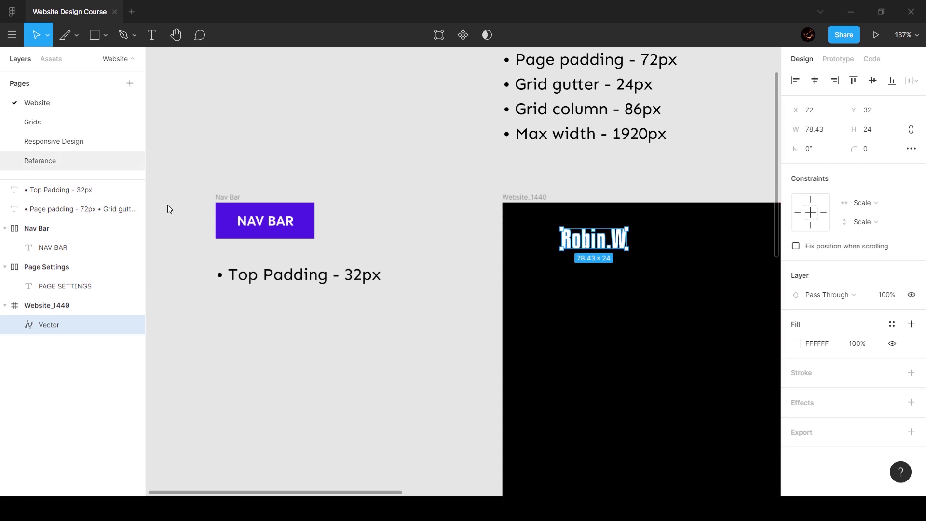
{"action": "left_click", "coordinate": [115, 162]}
{"action": "scroll", "coordinate": [511, 213], "scroll_direction": "right", "scroll_amount": 10}
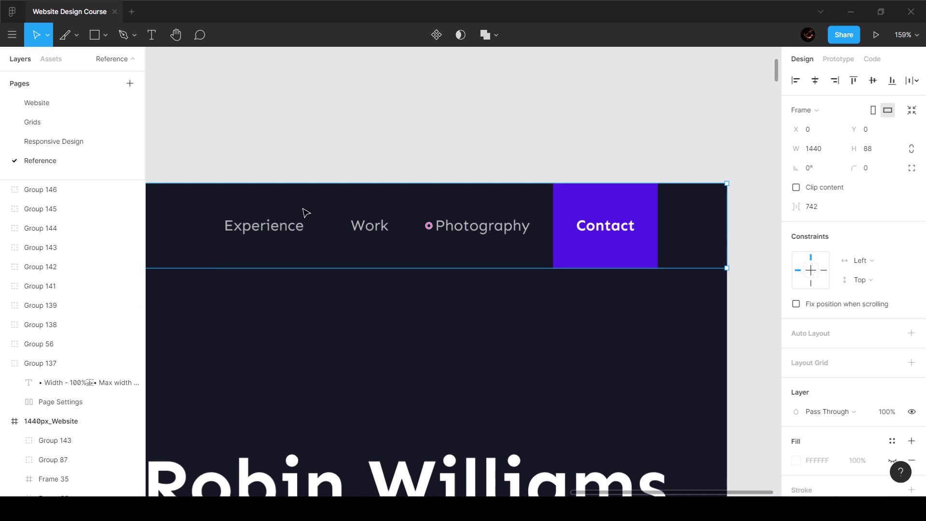
{"action": "scroll", "coordinate": [304, 227], "scroll_direction": "left", "scroll_amount": 1}
{"action": "key", "text": "Escape"}
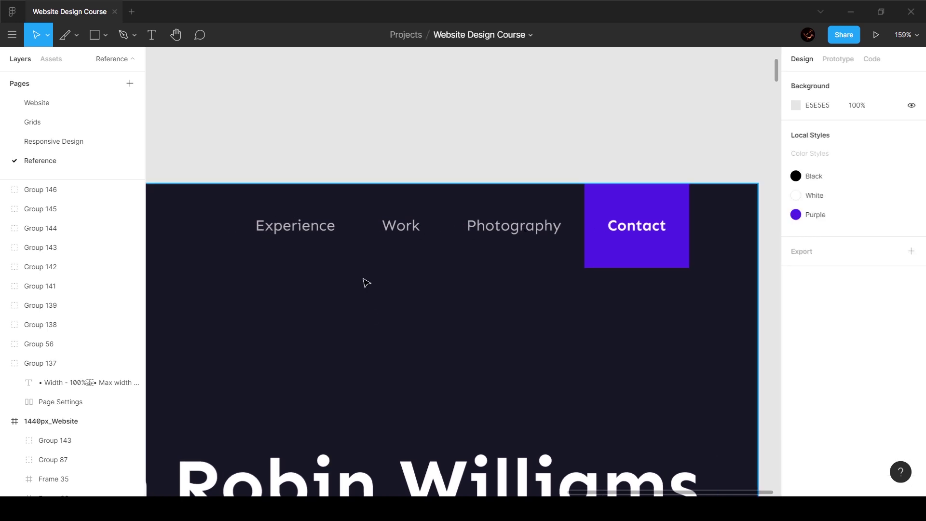
Step: Check the Experience link on the Reference page and add the text "Experience" to the Website page's Website_1440 frame at about X 860, Y 56
{"action": "left_click", "coordinate": [312, 231], "text": "ctrl"}
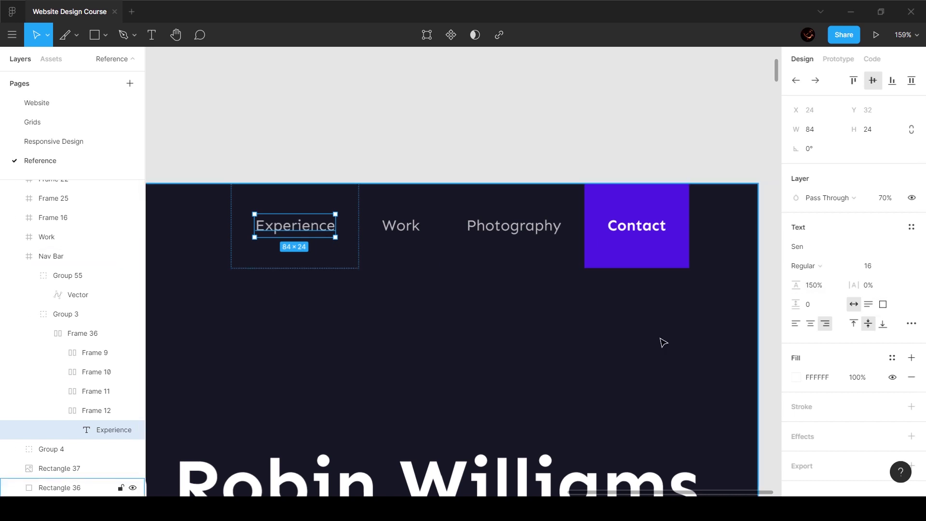
{"action": "left_click", "coordinate": [65, 103]}
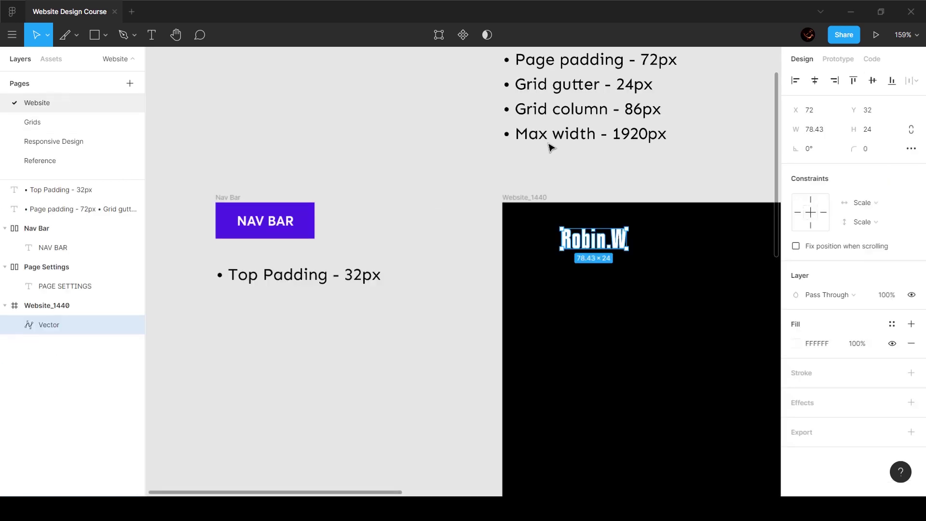
{"action": "left_click", "coordinate": [561, 181]}
{"action": "scroll", "coordinate": [559, 180], "scroll_direction": "right", "scroll_amount": 10}
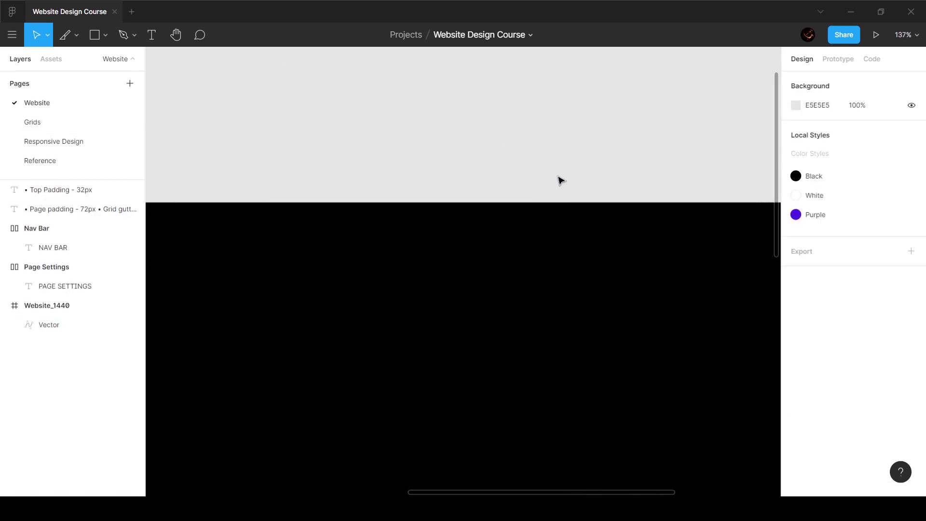
{"action": "scroll", "coordinate": [559, 180], "scroll_direction": "down", "scroll_amount": 5}
{"action": "scroll", "coordinate": [622, 206], "scroll_direction": "right", "scroll_amount": 5}
{"action": "scroll", "coordinate": [531, 204], "scroll_direction": "left", "scroll_amount": 2}
{"action": "key", "text": "t"}
{"action": "left_click", "coordinate": [480, 310]}
{"action": "type", "text": "Experience"}
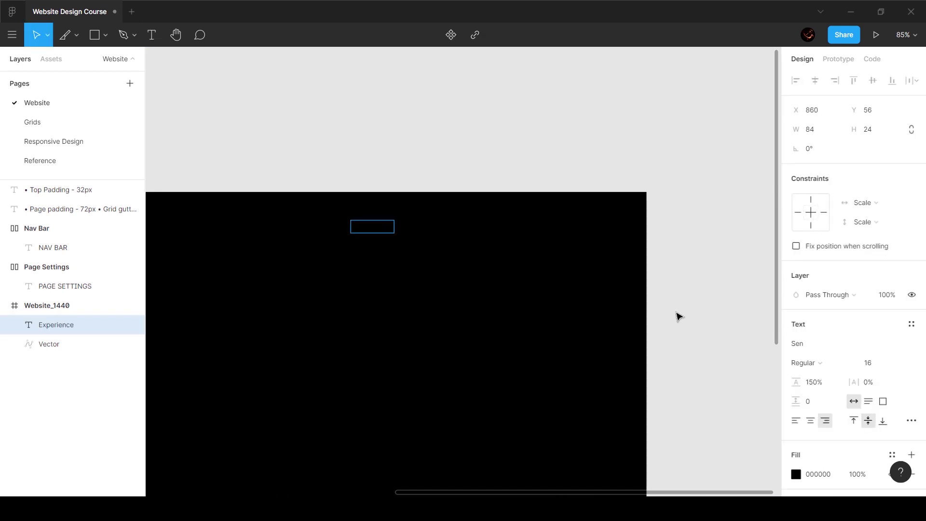
{"action": "key", "text": "Escape"}
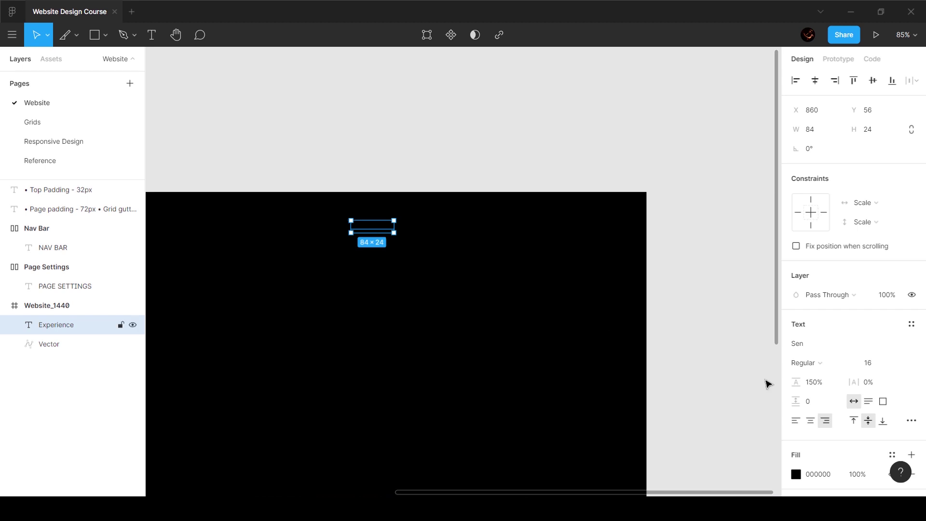
Step: Apply the White color style to the Experience text
{"action": "scroll", "coordinate": [822, 381], "scroll_direction": "down", "scroll_amount": 3}
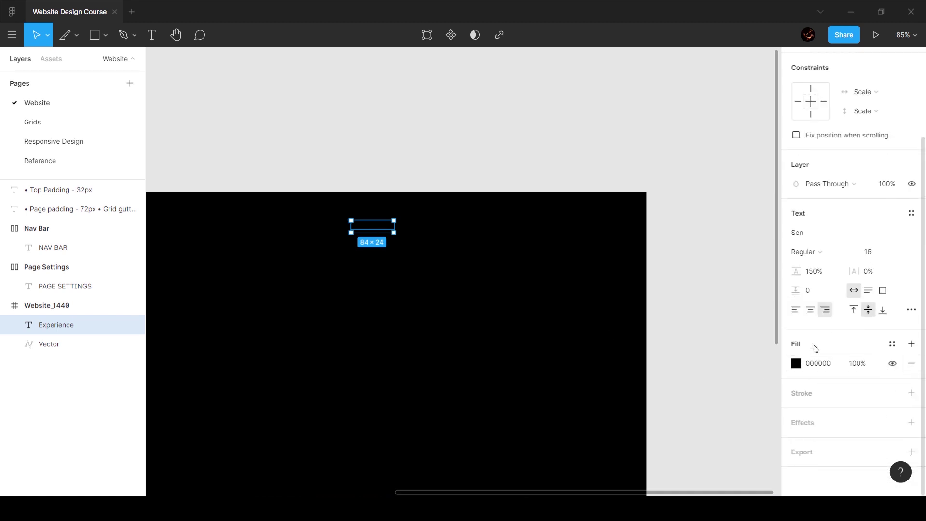
{"action": "left_click", "coordinate": [893, 344]}
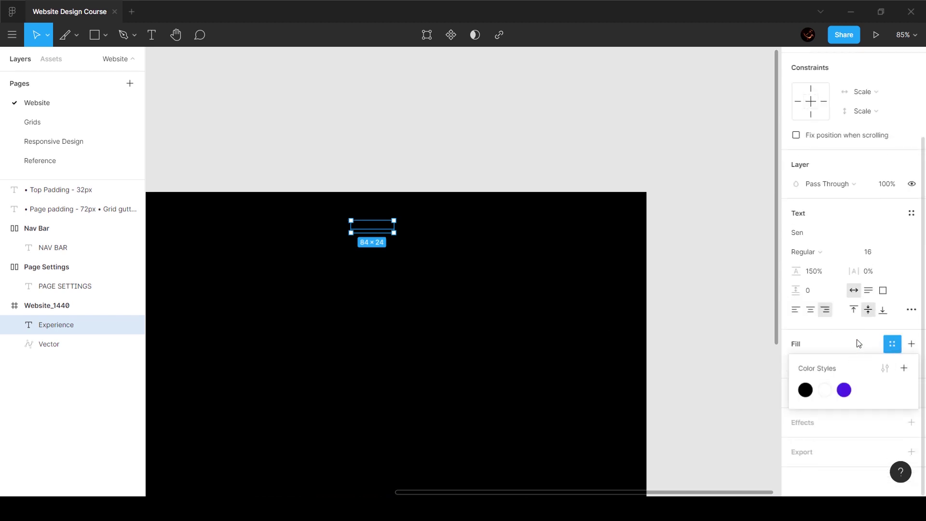
{"action": "left_click", "coordinate": [826, 391]}
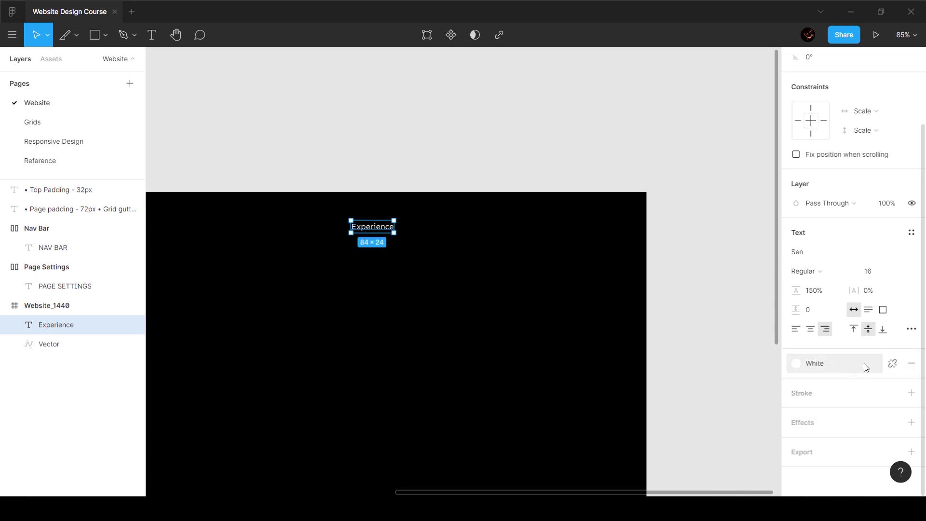
{"action": "left_click", "coordinate": [893, 363]}
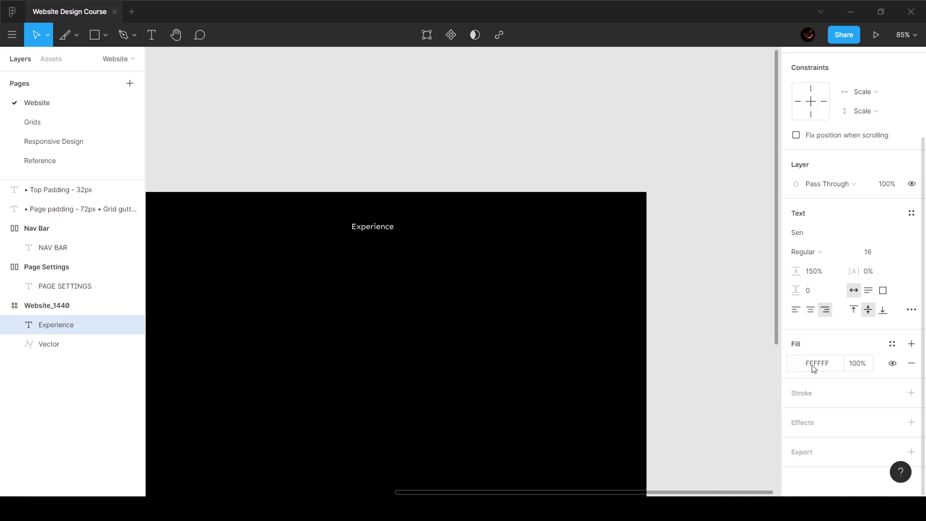
{"action": "key", "text": "ctrl+z"}
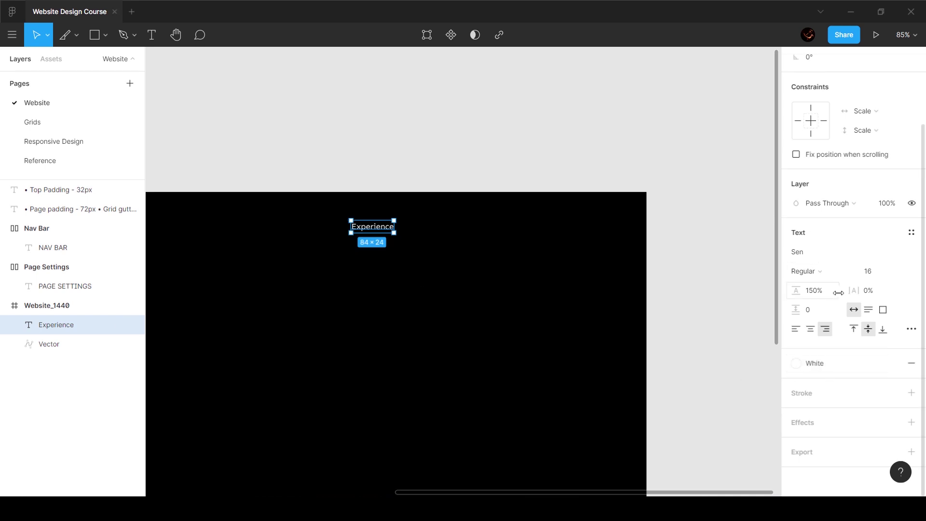
{"action": "left_click", "coordinate": [818, 251]}
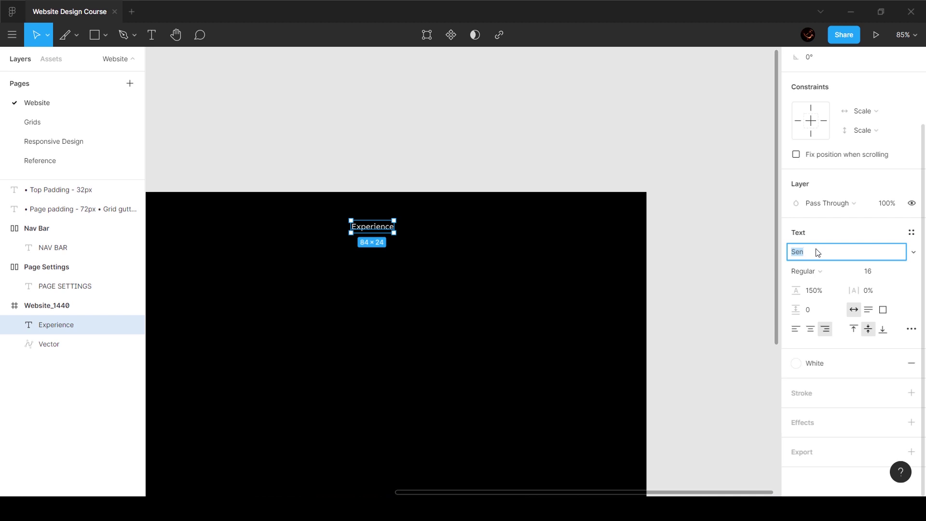
{"action": "left_click", "coordinate": [824, 279]}
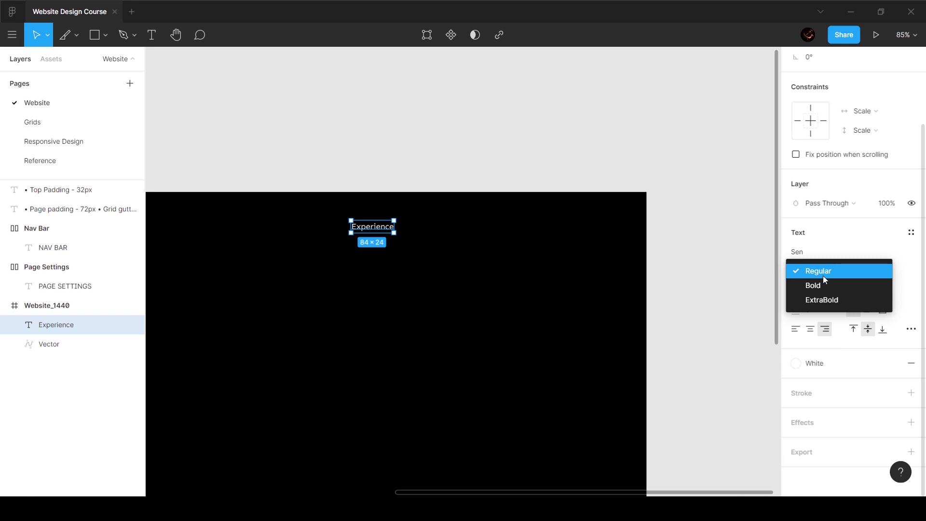
{"action": "left_click", "coordinate": [566, 273]}
{"action": "left_click", "coordinate": [378, 227]}
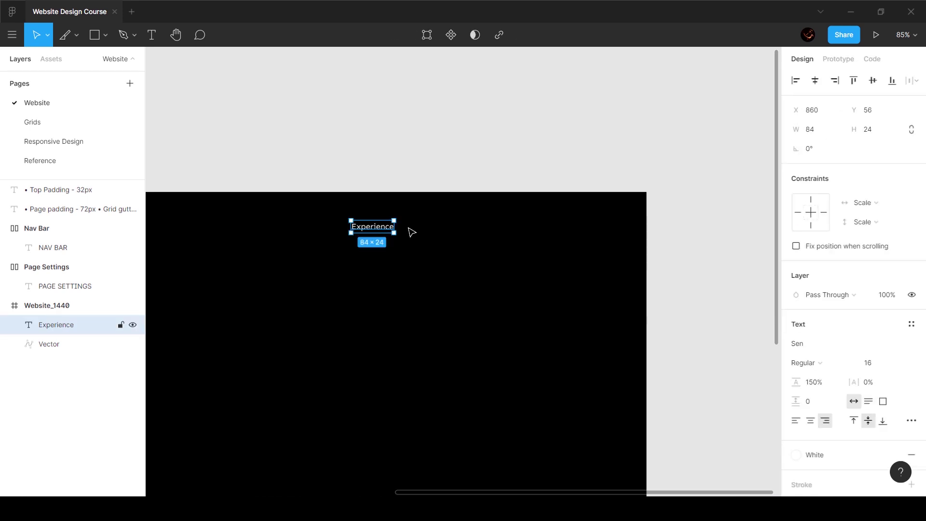
{"action": "scroll", "coordinate": [864, 333], "scroll_direction": "down", "scroll_amount": 2}
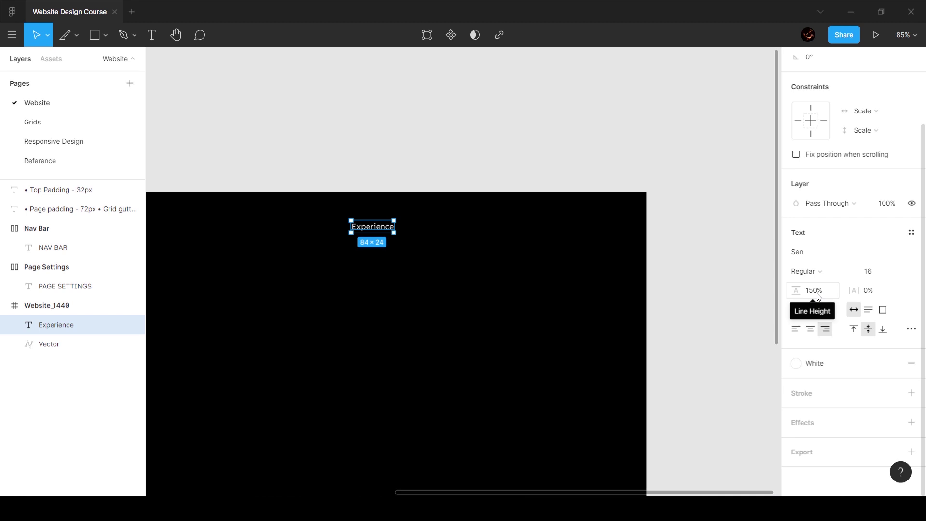
Step: Add a second line reading "Experience" to the Experience text and left-align both lines
{"action": "key", "text": "shift+2"}
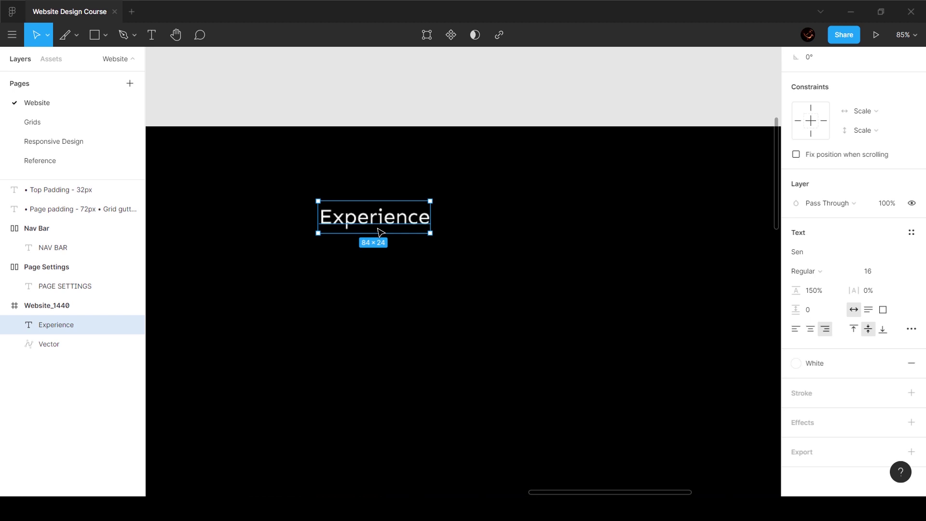
{"action": "key", "text": "Return"}
{"action": "key", "text": "Right"}
{"action": "key", "text": "Return"}
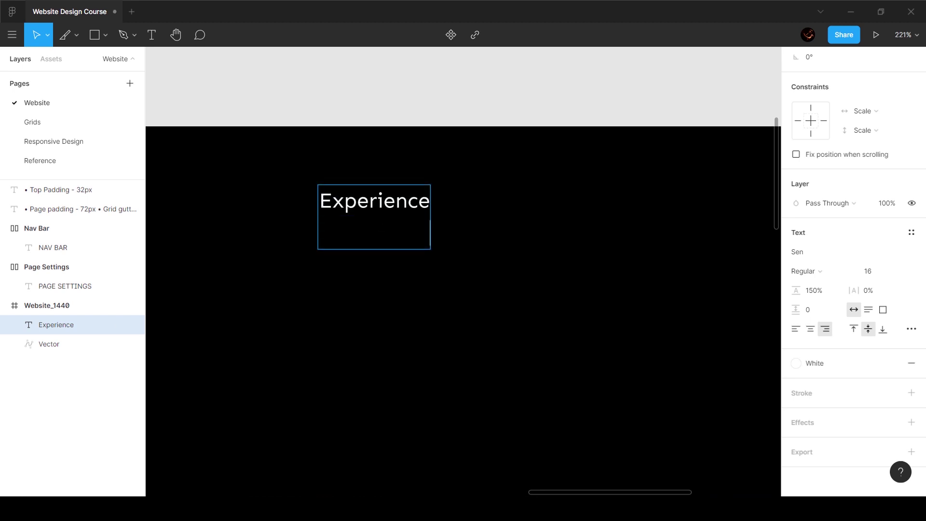
{"action": "type", "text": "E"}
{"action": "key", "text": "BackSpace"}
{"action": "type", "text": "Experience"}
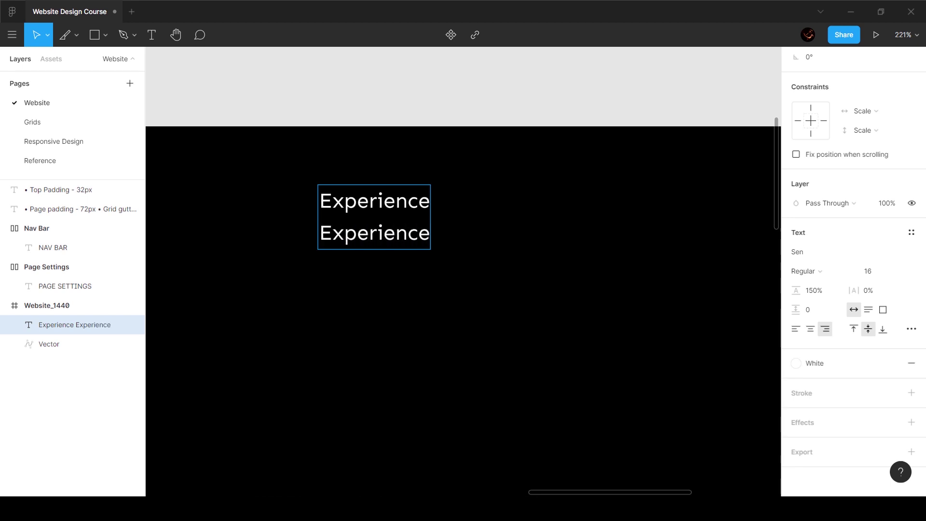
{"action": "key", "text": "Escape"}
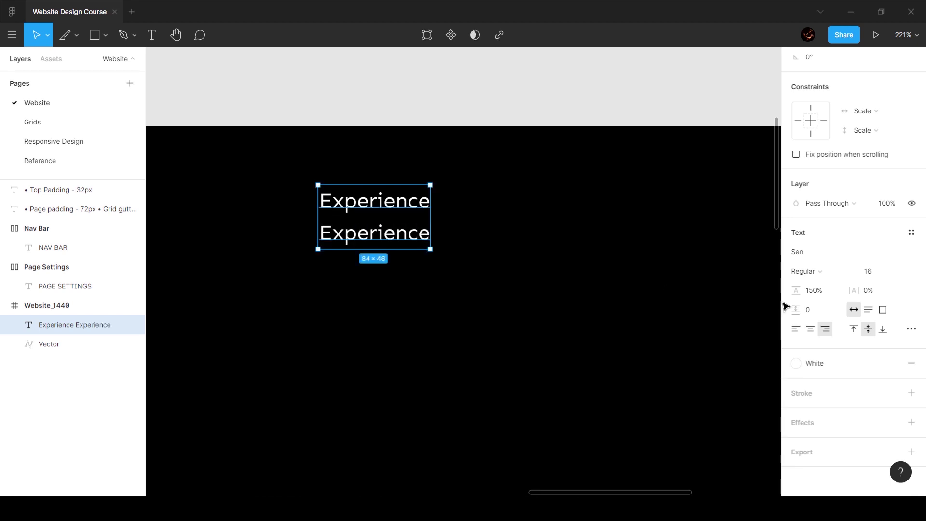
{"action": "left_click", "coordinate": [797, 331]}
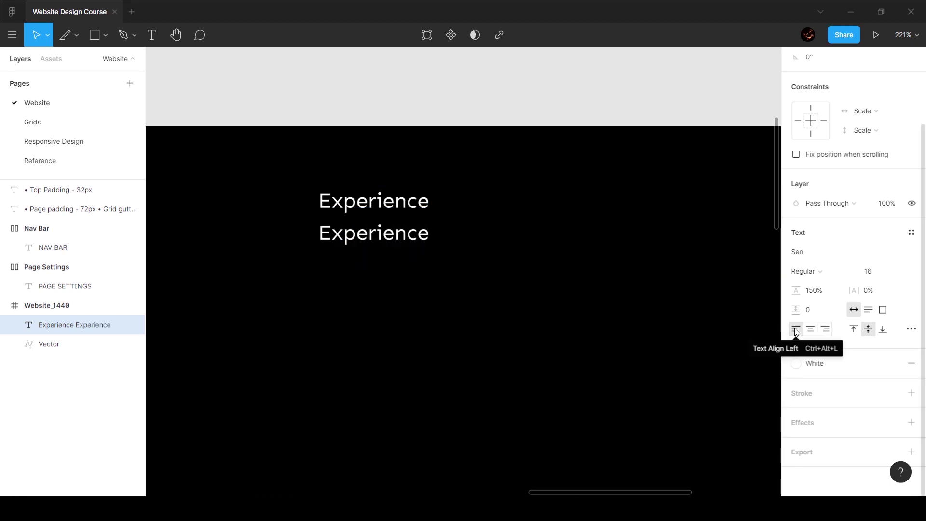
Step: Try line heights such as 200% and 130% on the two-line text and set it back to 150%
{"action": "left_click", "coordinate": [827, 289]}
{"action": "key", "text": "shift+Up"}
{"action": "key", "text": "shift+Up"}
{"action": "key", "text": "shift+Up"}
{"action": "key", "text": "shift+Up"}
{"action": "key", "text": "shift+Up"}
{"action": "key", "text": "shift+Up"}
{"action": "key", "text": "shift+Up"}
{"action": "key", "text": "shift+Up"}
{"action": "key", "text": "shift+Up"}
{"action": "key", "text": "shift+Up"}
{"action": "key", "text": "shift+Up"}
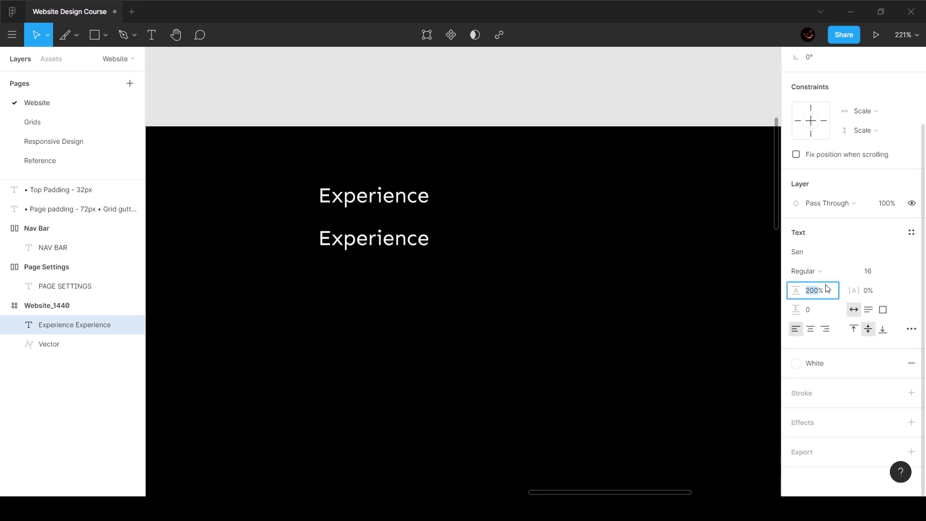
{"action": "key", "text": "shift+Down"}
{"action": "key", "text": "shift+Down"}
{"action": "key", "text": "shift+Down"}
{"action": "key", "text": "shift+Down"}
{"action": "key", "text": "shift+Down"}
{"action": "key", "text": "shift+Down"}
{"action": "key", "text": "shift+Down"}
{"action": "key", "text": "shift+Down"}
{"action": "key", "text": "shift+Down"}
{"action": "key", "text": "shift+Down"}
{"action": "key", "text": "shift+Down"}
{"action": "key", "text": "shift+Down"}
{"action": "key", "text": "shift+Down"}
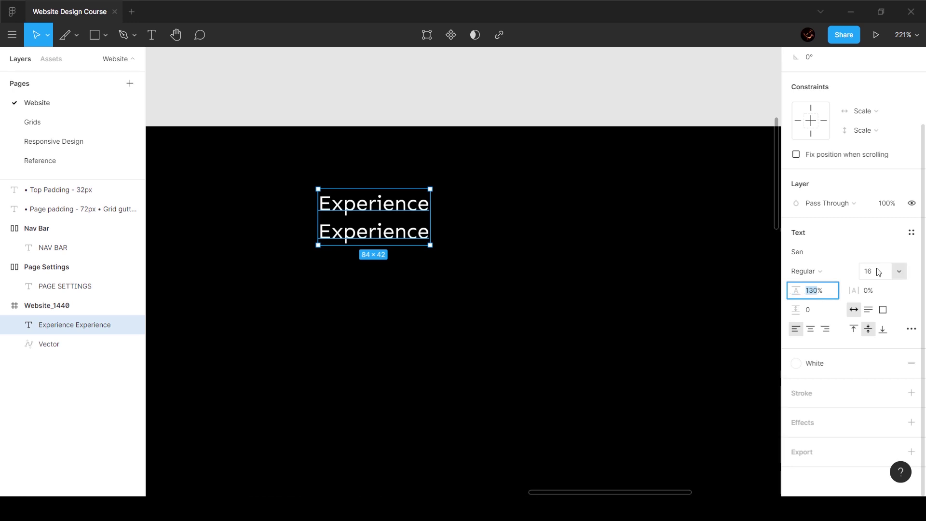
{"action": "type", "text": "150"}
{"action": "key", "text": "Return"}
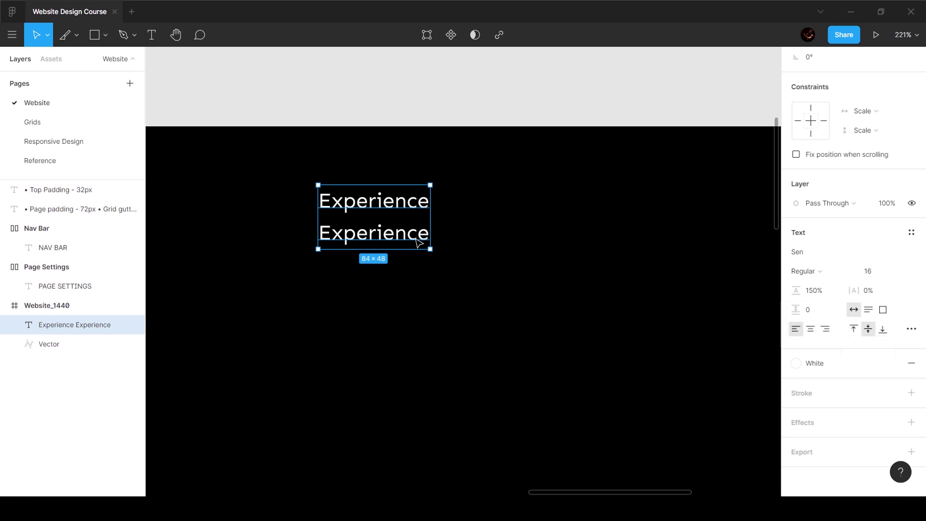
Step: Delete the second "Experience" line so the text is a single line
{"action": "double_click", "coordinate": [392, 217]}
{"action": "left_click_drag", "start_coordinate": [319, 234], "coordinate": [418, 234]}
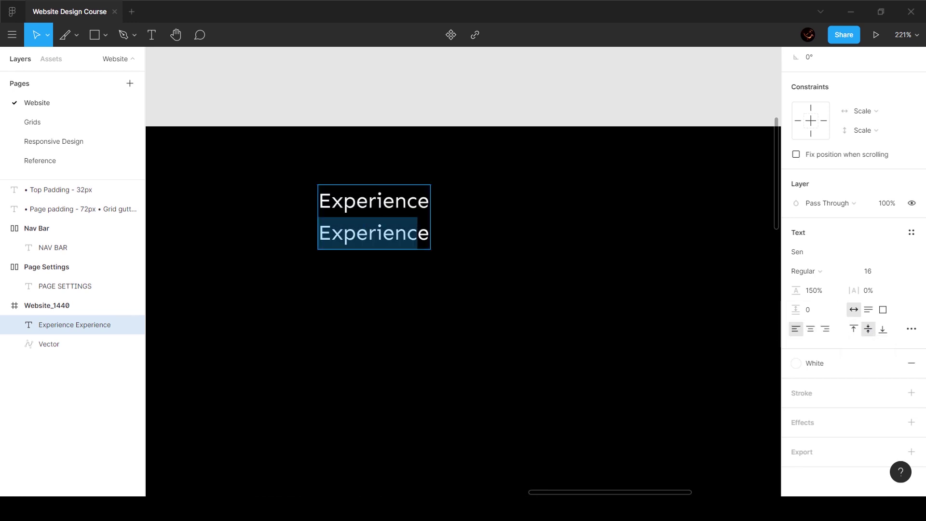
{"action": "key", "text": "End"}
{"action": "key", "text": "BackSpace"}
{"action": "key", "text": "BackSpace"}
{"action": "key", "text": "BackSpace"}
{"action": "key", "text": "BackSpace"}
{"action": "key", "text": "BackSpace"}
{"action": "key", "text": "BackSpace"}
{"action": "key", "text": "BackSpace"}
{"action": "key", "text": "BackSpace"}
{"action": "key", "text": "BackSpace"}
{"action": "key", "text": "BackSpace"}
{"action": "key", "text": "BackSpace"}
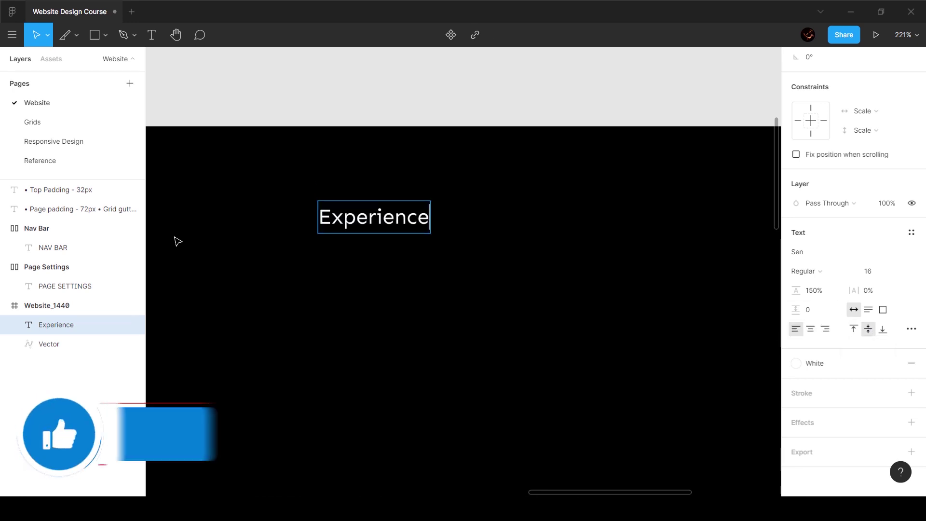
{"action": "key", "text": "Escape"}
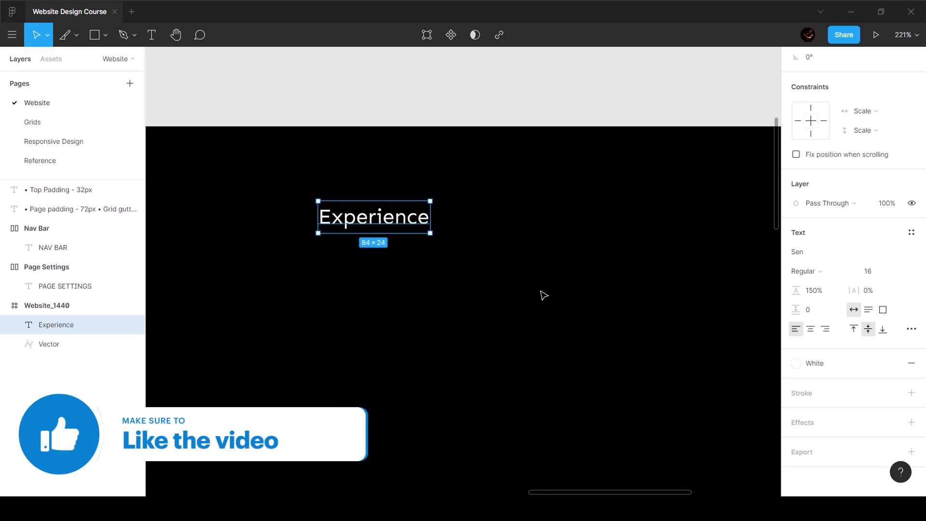
Step: Save the Experience text's formatting as a text style named "Paragraph_16px" and wrap the text in an auto layout frame
{"action": "left_click", "coordinate": [912, 233]}
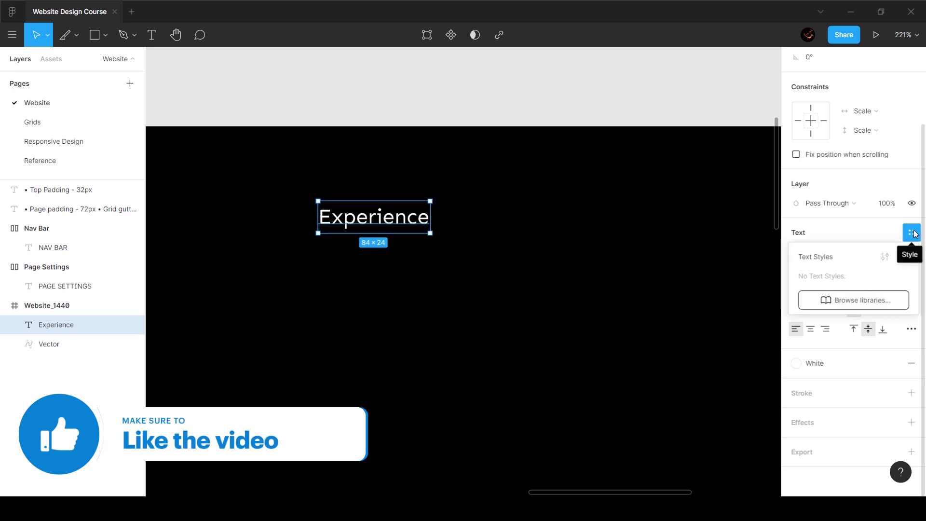
{"action": "left_click", "coordinate": [906, 258]}
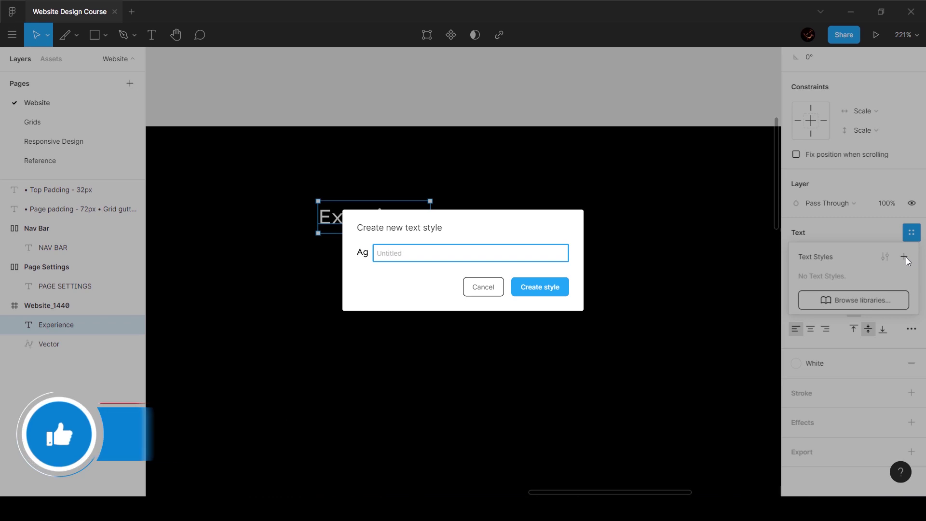
{"action": "type", "text": "Paragraph_16px"}
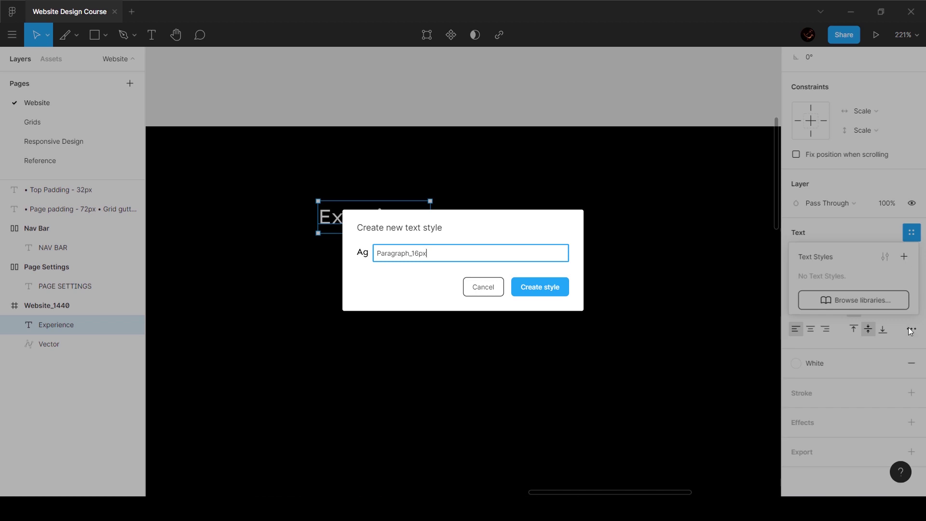
{"action": "left_click", "coordinate": [549, 288]}
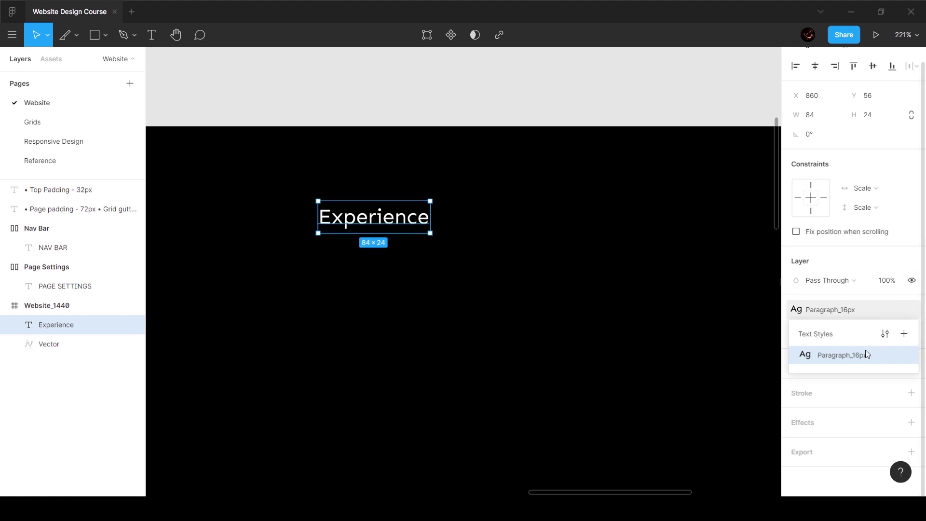
{"action": "left_click", "coordinate": [837, 314]}
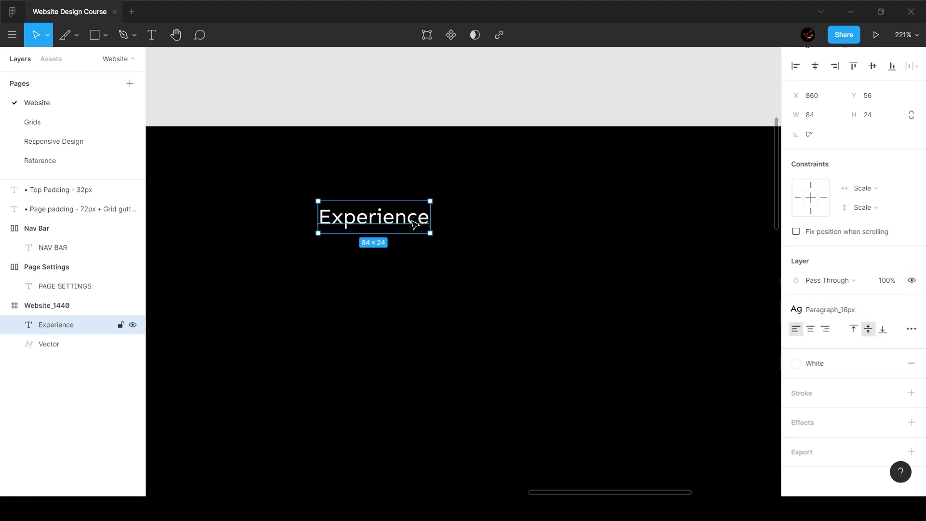
{"action": "left_click", "coordinate": [84, 161]}
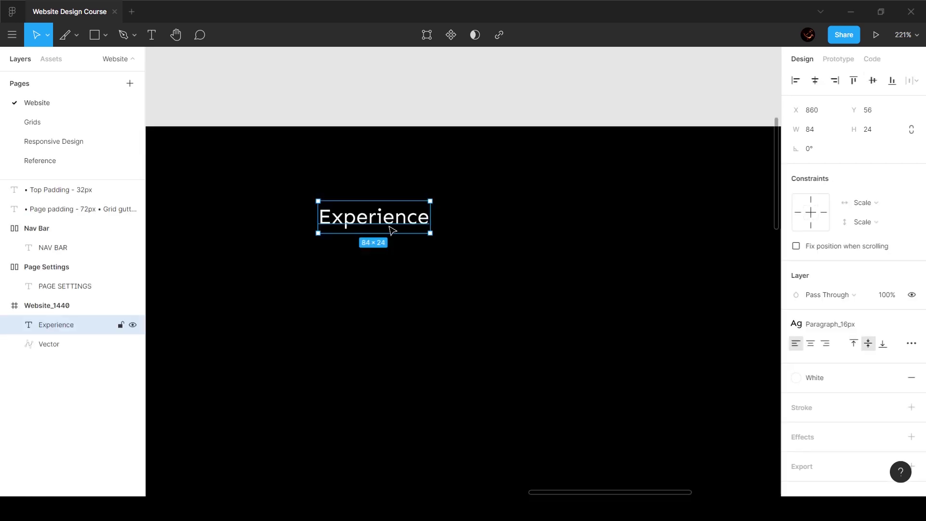
{"action": "key", "text": "shift+a"}
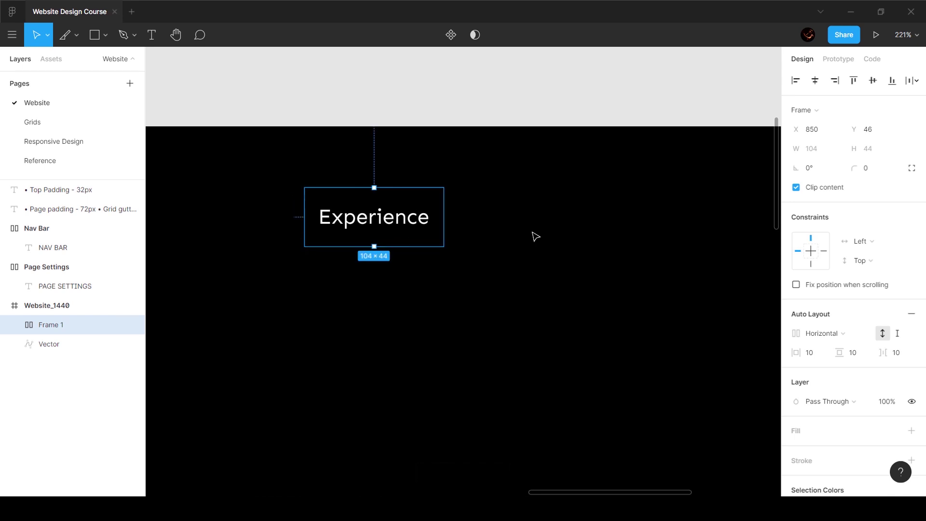
Step: Change the padding note under the Nav Bar tag to read "Top/Bottom Padding - 32px"
{"action": "scroll", "coordinate": [533, 236], "scroll_direction": "left", "scroll_amount": 15}
{"action": "scroll", "coordinate": [433, 206], "scroll_direction": "left", "scroll_amount": 15}
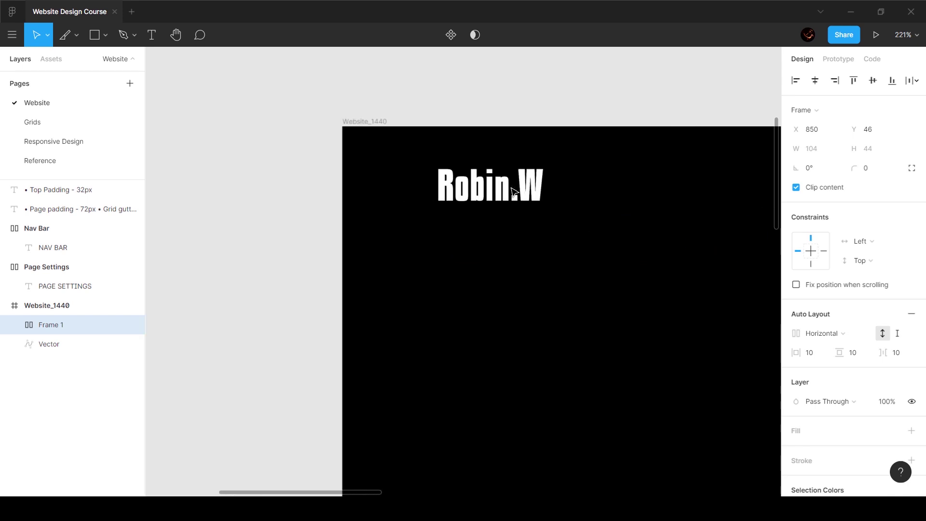
{"action": "scroll", "coordinate": [453, 248], "scroll_direction": "right", "scroll_amount": 10}
{"action": "scroll", "coordinate": [453, 248], "scroll_direction": "left", "scroll_amount": 10}
{"action": "double_click", "coordinate": [256, 240]}
{"action": "left_click", "coordinate": [267, 241]}
{"action": "type", "text": "/Bottom"}
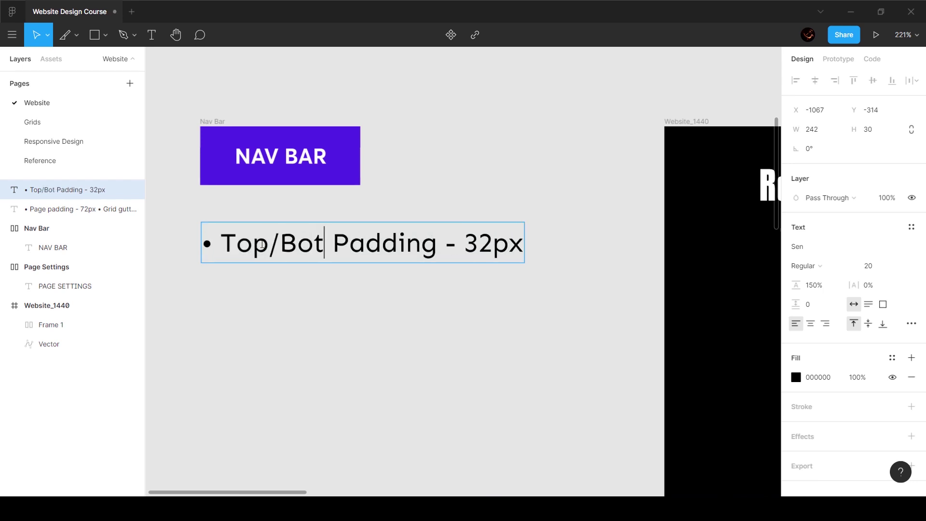
{"action": "key", "text": "Escape"}
{"action": "scroll", "coordinate": [634, 319], "scroll_direction": "right", "scroll_amount": 15}
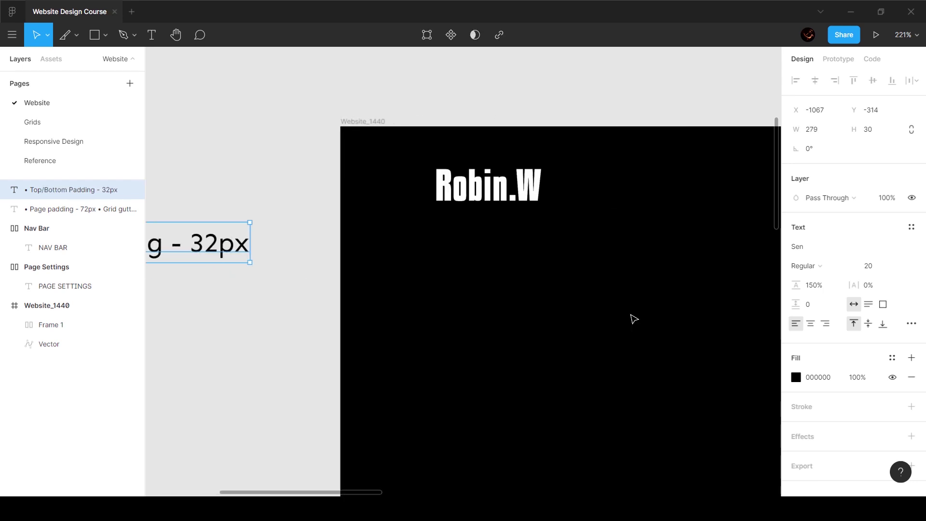
Step: Set the Experience frame's vertical padding to 32 and move the frame flush with the top edge of Website_1440
{"action": "scroll", "coordinate": [574, 288], "scroll_direction": "left", "scroll_amount": 1}
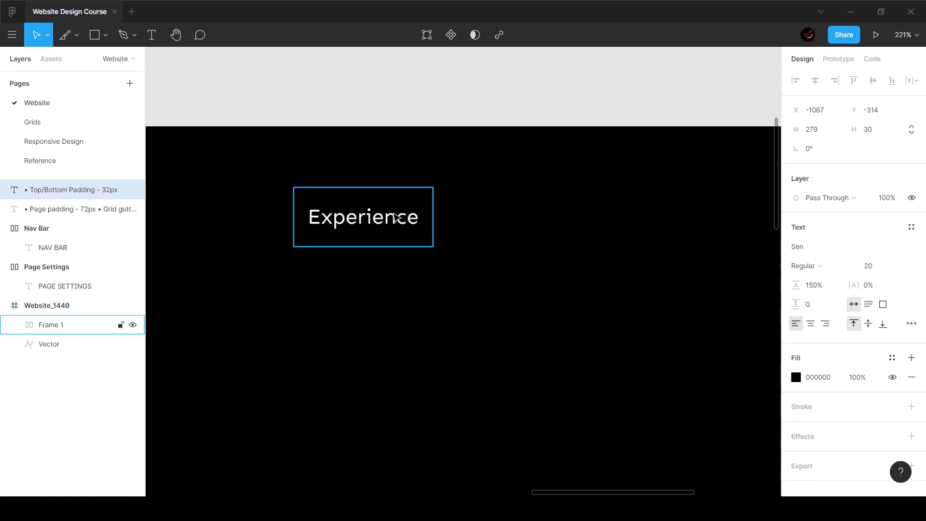
{"action": "left_click", "coordinate": [364, 242]}
{"action": "left_click", "coordinate": [856, 353]}
{"action": "type", "text": "32"}
{"action": "key", "text": "Return"}
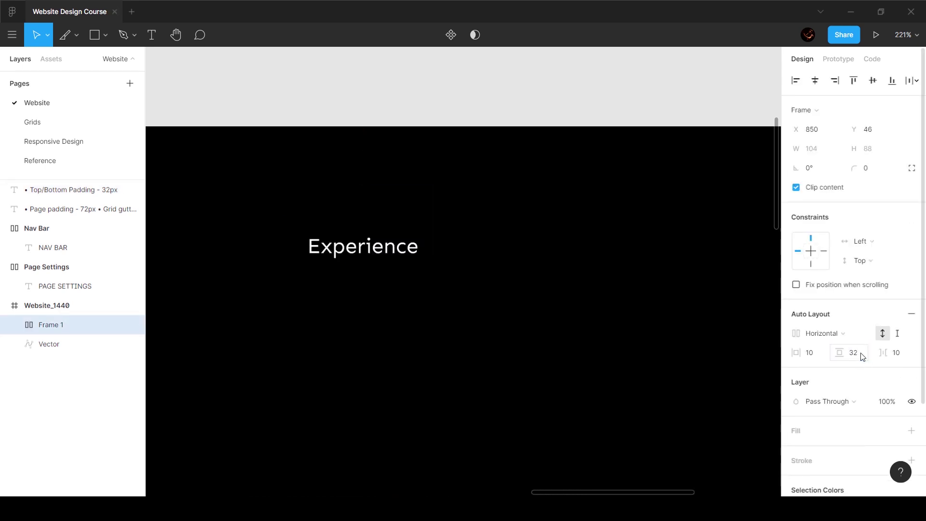
{"action": "left_click_drag", "start_coordinate": [378, 259], "coordinate": [392, 188]}
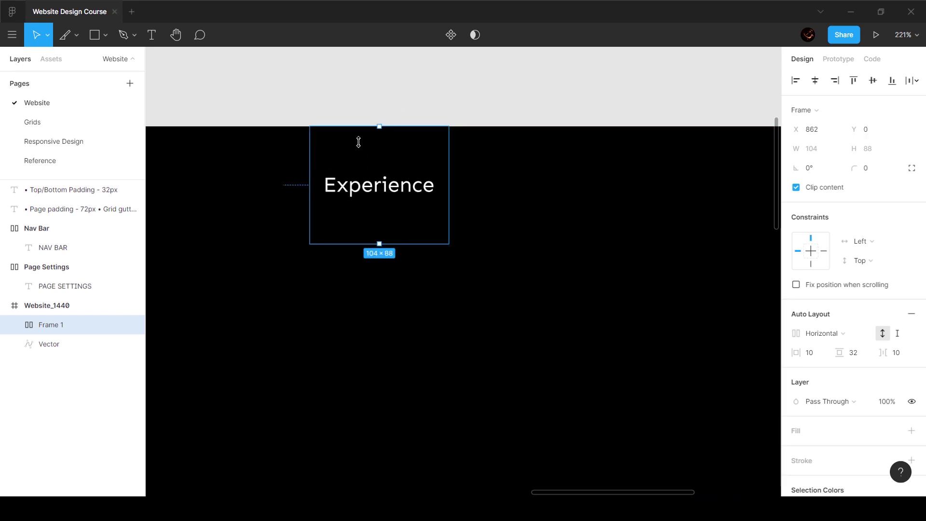
Step: Set the horizontal padding of the Experience auto layout frame to 24
{"action": "left_click", "coordinate": [816, 355]}
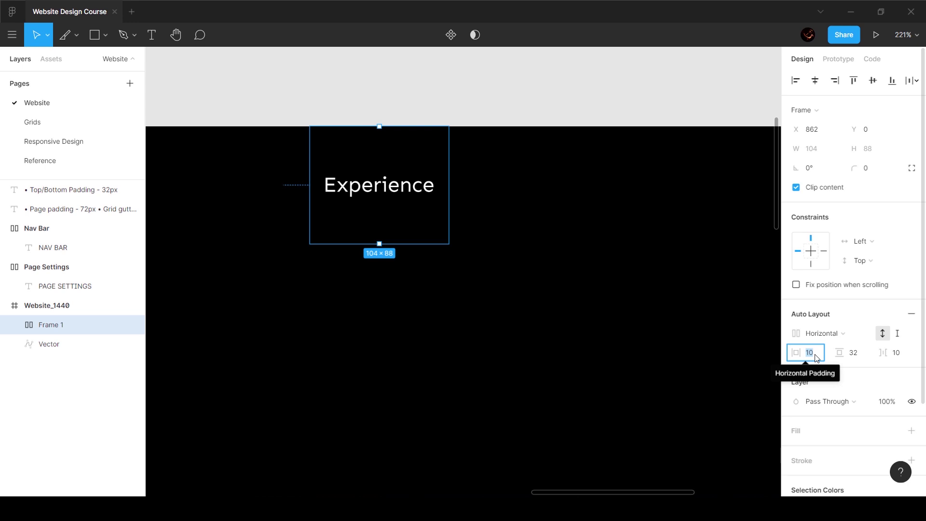
{"action": "type", "text": "24"}
{"action": "key", "text": "Return"}
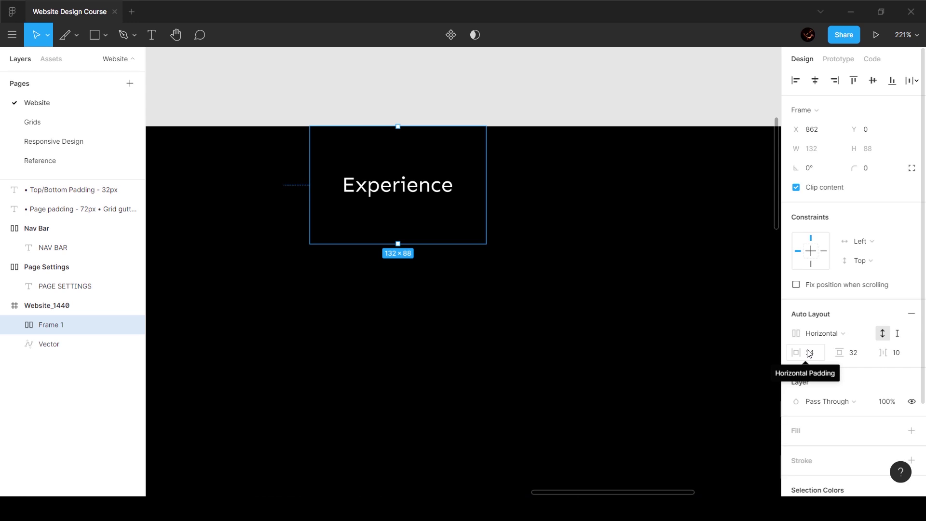
Step: Duplicate the Experience link directly beside the original, check the reference navigation, and change the copy's text to "Work"
{"action": "left_click_drag", "start_coordinate": [431, 193], "coordinate": [558, 190]}
{"action": "left_click_drag", "start_coordinate": [469, 296], "coordinate": [568, 182]}
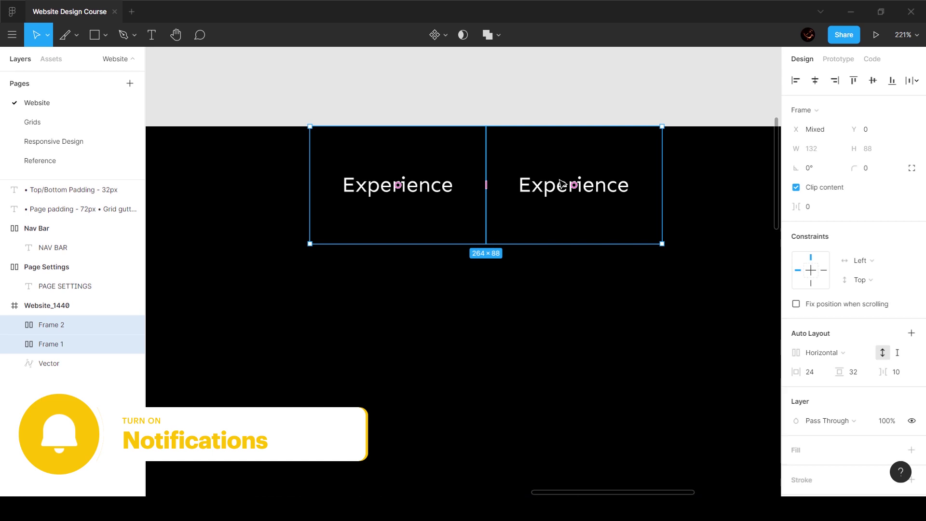
{"action": "left_click", "coordinate": [74, 166]}
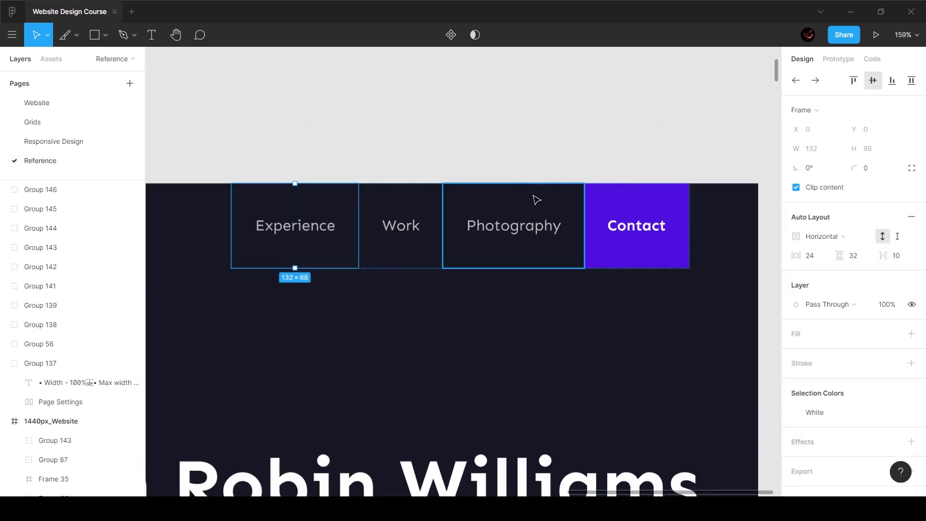
{"action": "left_click", "coordinate": [68, 101]}
{"action": "left_click", "coordinate": [590, 187]}
{"action": "left_click", "coordinate": [594, 187]}
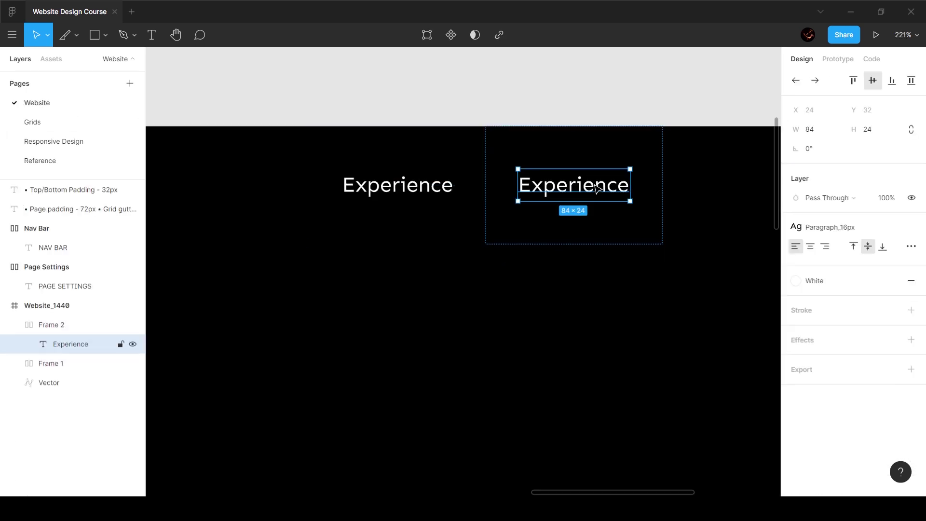
{"action": "double_click", "coordinate": [597, 189]}
{"action": "type", "text": "Work"}
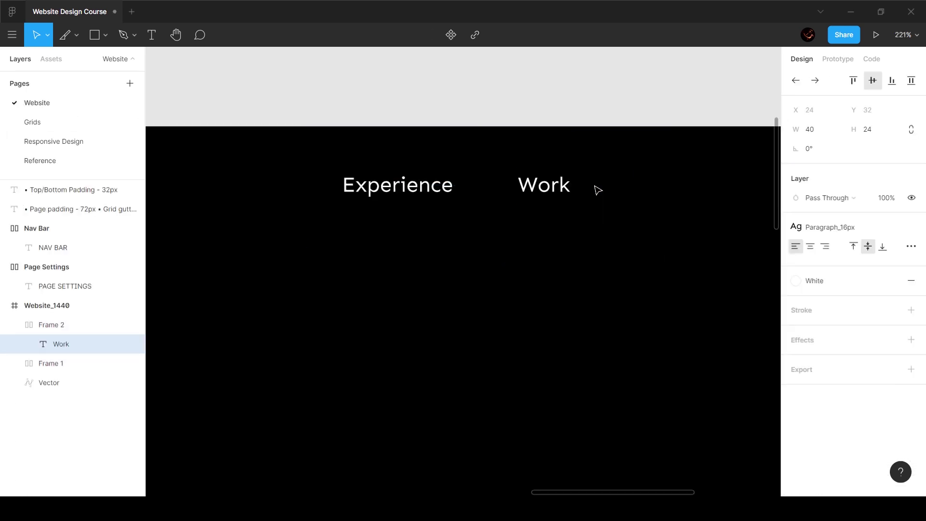
{"action": "key", "text": "Escape"}
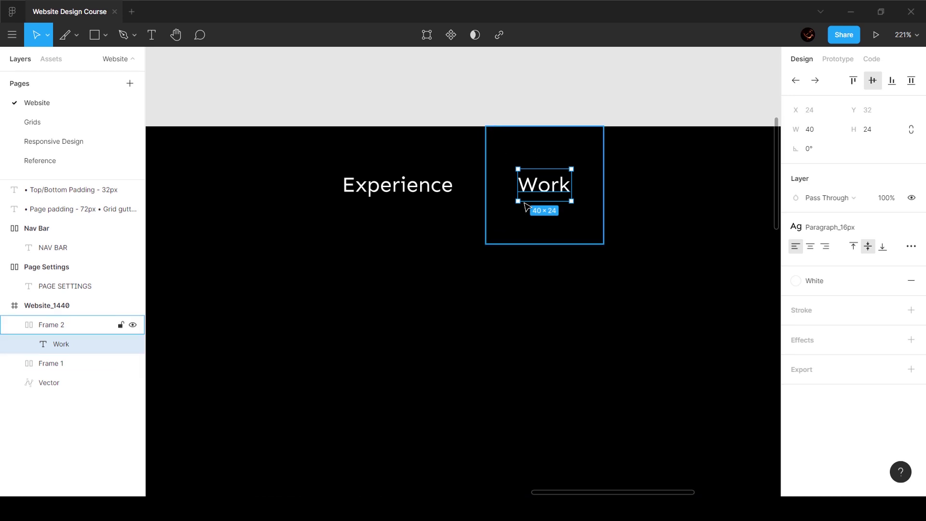
Step: Duplicate the Work link directly to its right and change the copy's text to "Photography"
{"action": "left_click", "coordinate": [388, 201]}
{"action": "left_click", "coordinate": [499, 191]}
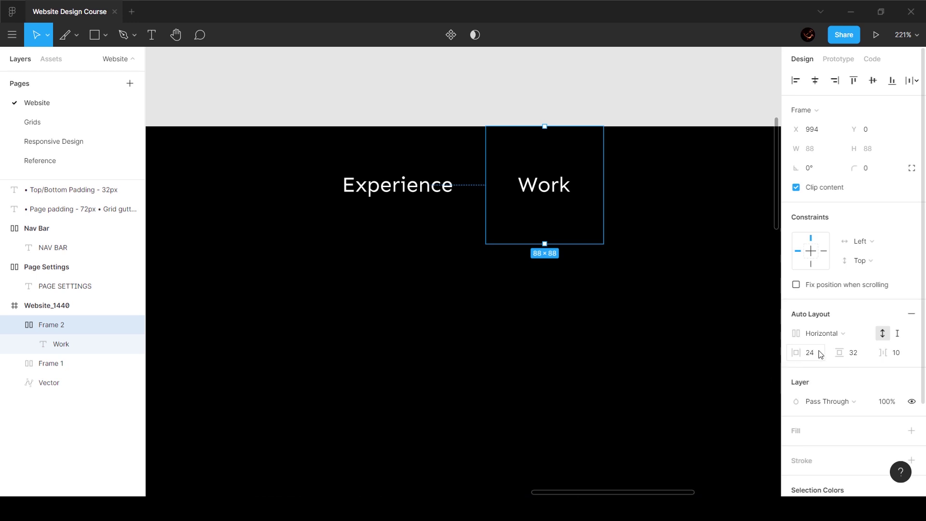
{"action": "scroll", "coordinate": [649, 181], "scroll_direction": "right", "scroll_amount": 4}
{"action": "left_click", "coordinate": [649, 181]}
{"action": "left_click", "coordinate": [392, 182]}
{"action": "left_click_drag", "start_coordinate": [362, 188], "coordinate": [480, 188]}
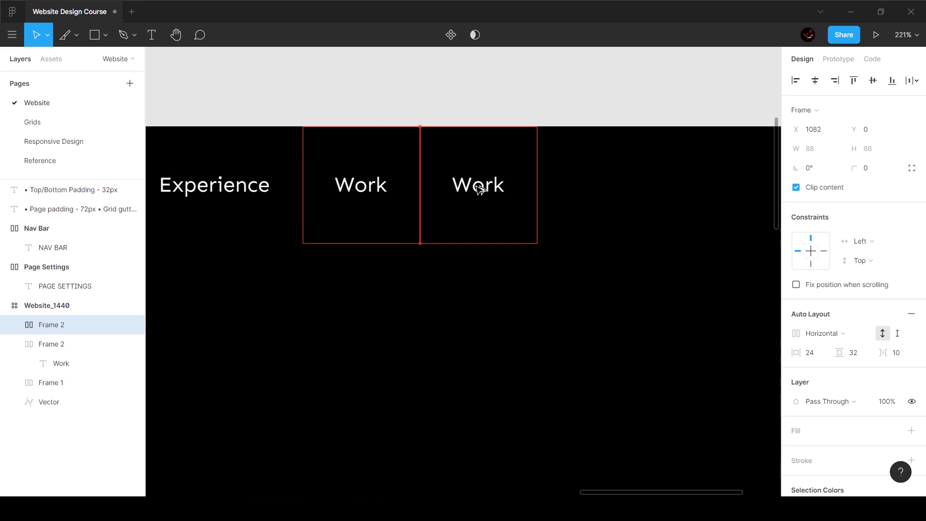
{"action": "double_click", "coordinate": [483, 188]}
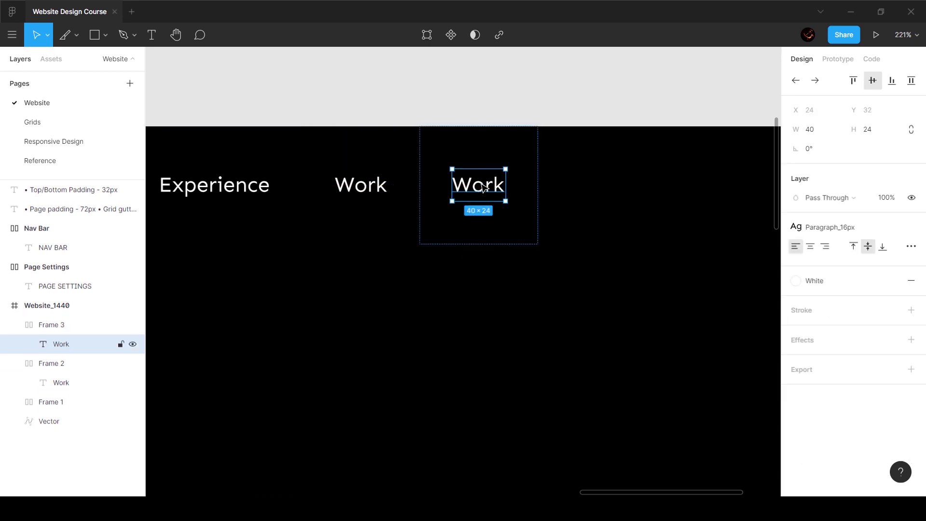
{"action": "double_click", "coordinate": [484, 188]}
{"action": "type", "text": "Ph"}
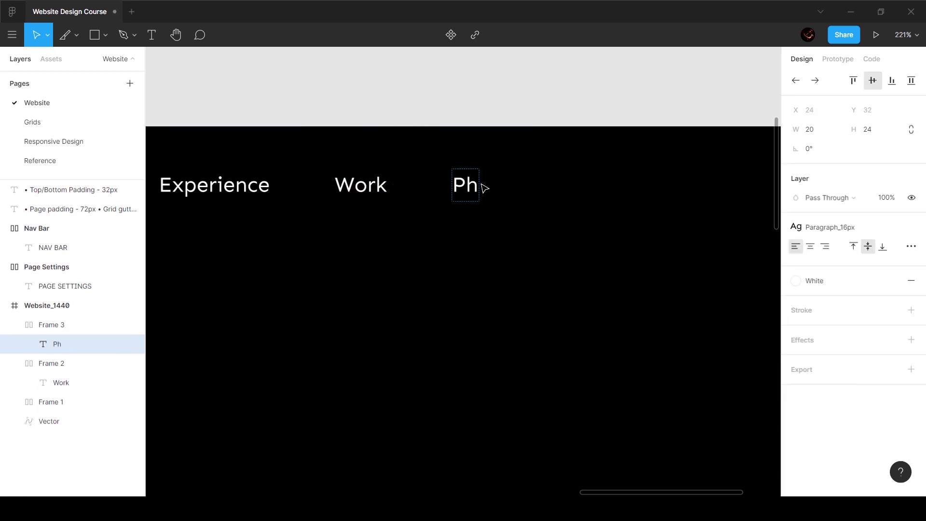
{"action": "type", "text": "otography"}
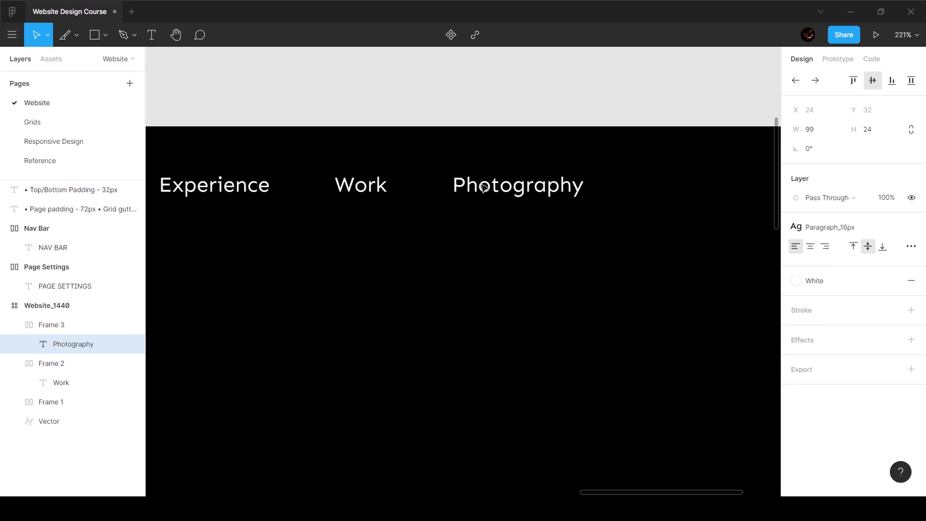
{"action": "key", "text": "Escape"}
{"action": "key", "text": "Escape"}
Step: Duplicate the Photography link directly to its right and change the copy's text to "Contact"
{"action": "left_click_drag", "start_coordinate": [466, 188], "coordinate": [668, 198]}
{"action": "scroll", "coordinate": [667, 199], "scroll_direction": "right", "scroll_amount": 3}
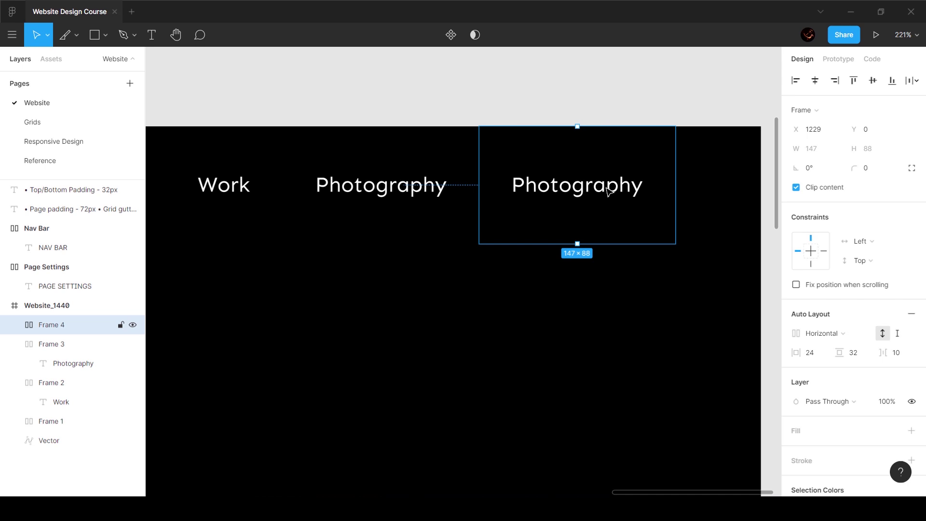
{"action": "double_click", "coordinate": [608, 190]}
{"action": "double_click", "coordinate": [608, 190]}
{"action": "type", "text": "CO nt"}
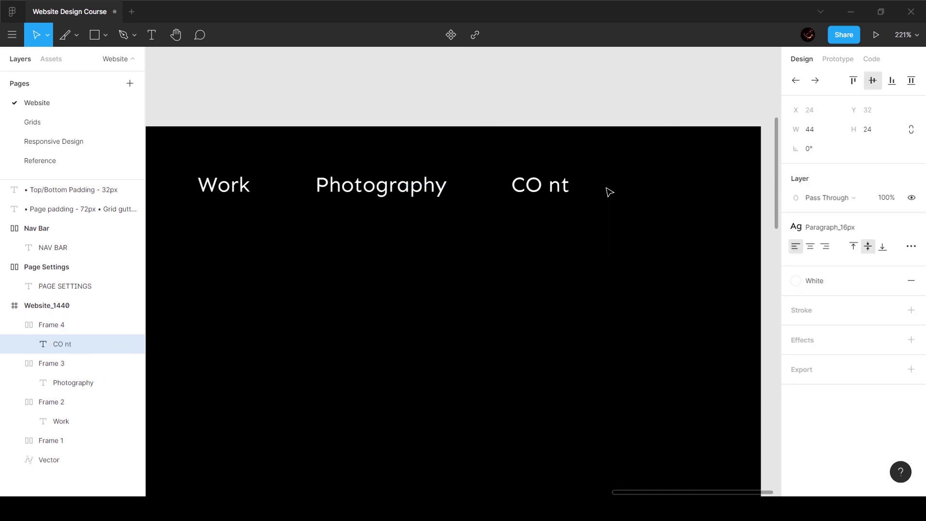
{"action": "key", "text": "BackSpace"}
{"action": "type", "text": "ontact"}
{"action": "key", "text": "Escape"}
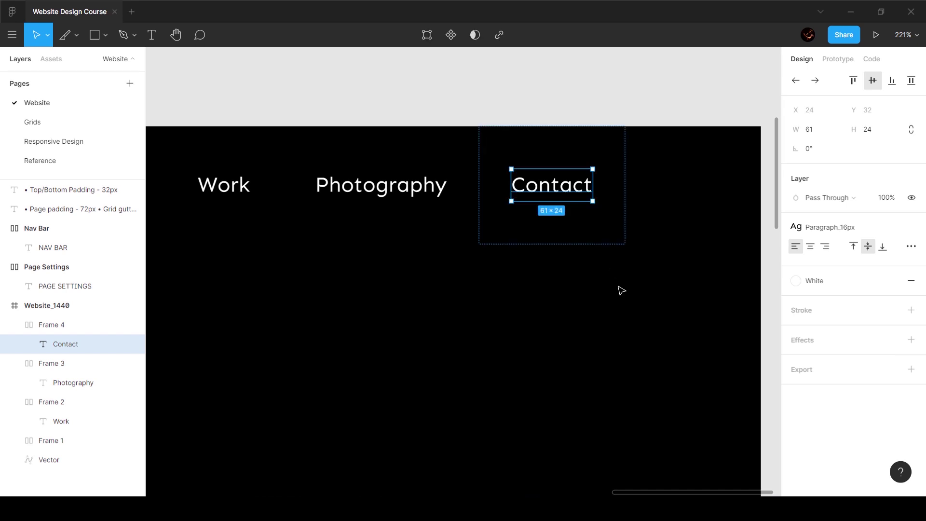
Step: Fill the Contact link's frame with the Purple color style
{"action": "left_click", "coordinate": [620, 284]}
{"action": "left_click", "coordinate": [570, 171]}
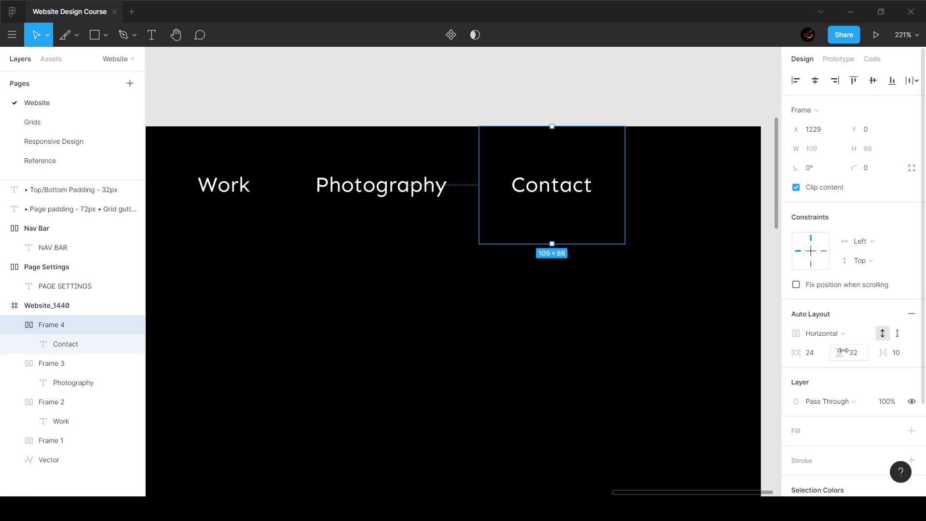
{"action": "scroll", "coordinate": [843, 352], "scroll_direction": "down", "scroll_amount": 3}
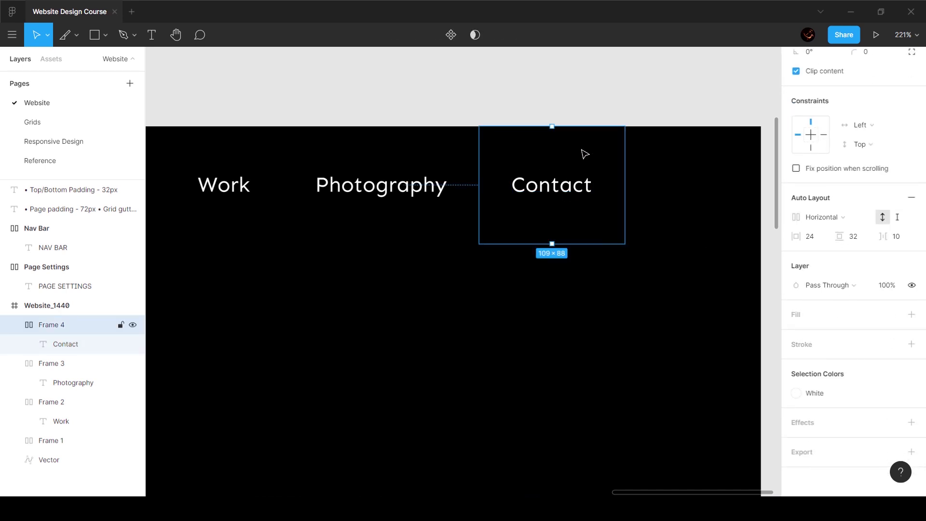
{"action": "left_click", "coordinate": [888, 316]}
{"action": "left_click", "coordinate": [844, 361]}
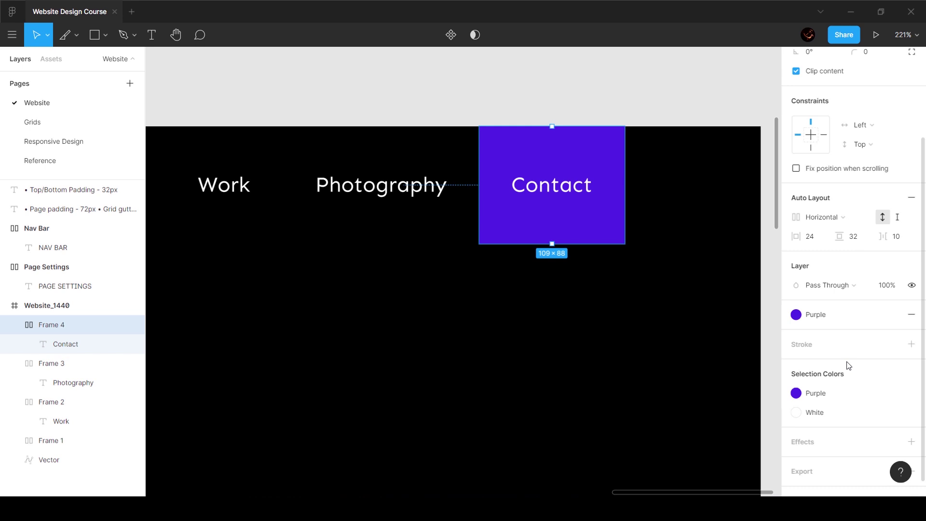
Step: Detach the Contact text from its Paragraph_16px style and set its font weight to Bold
{"action": "left_click", "coordinate": [553, 195]}
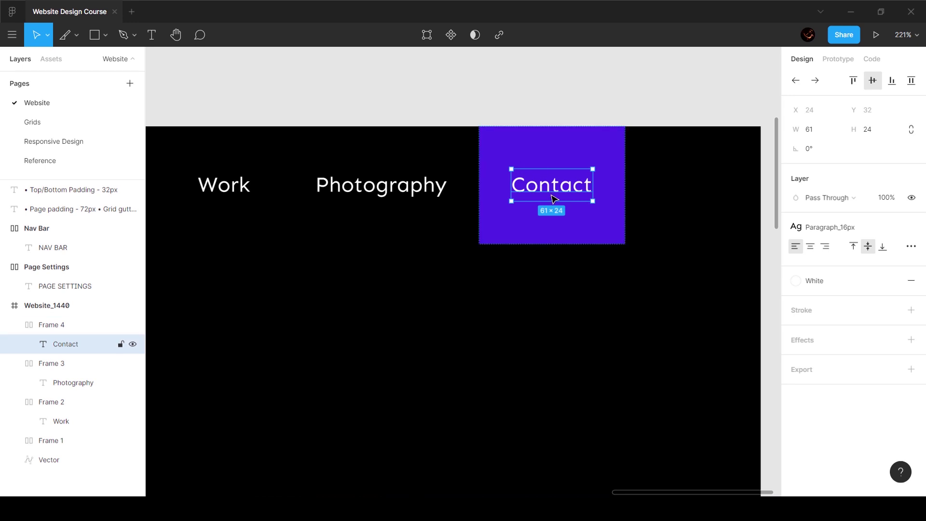
{"action": "left_click", "coordinate": [915, 229]}
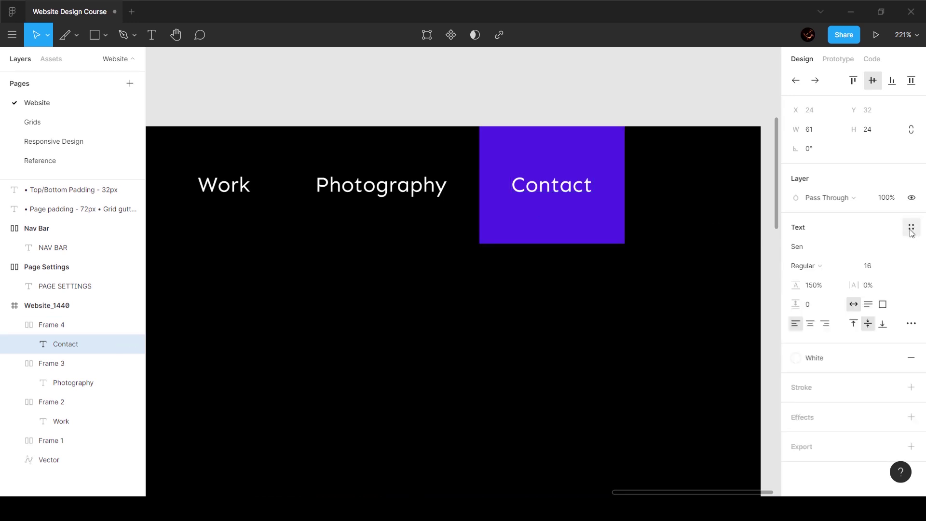
{"action": "left_click", "coordinate": [820, 266]}
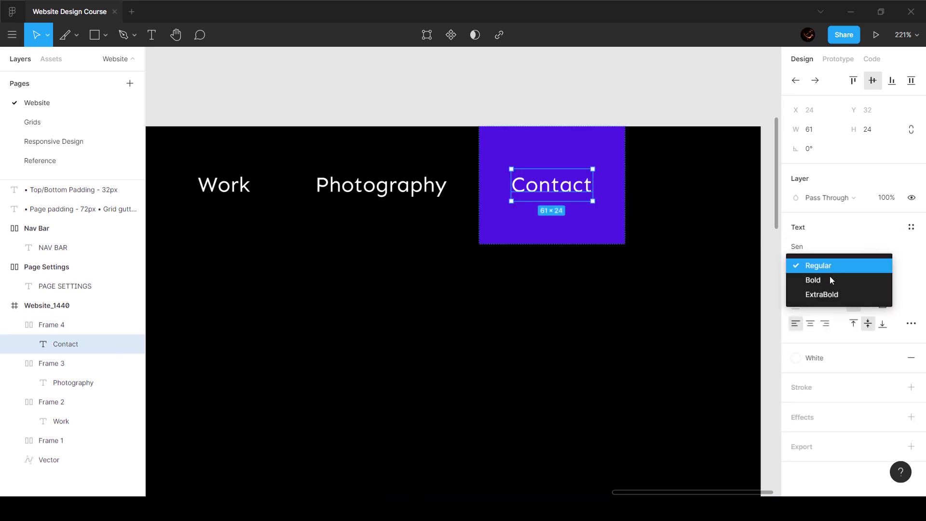
{"action": "left_click", "coordinate": [830, 278]}
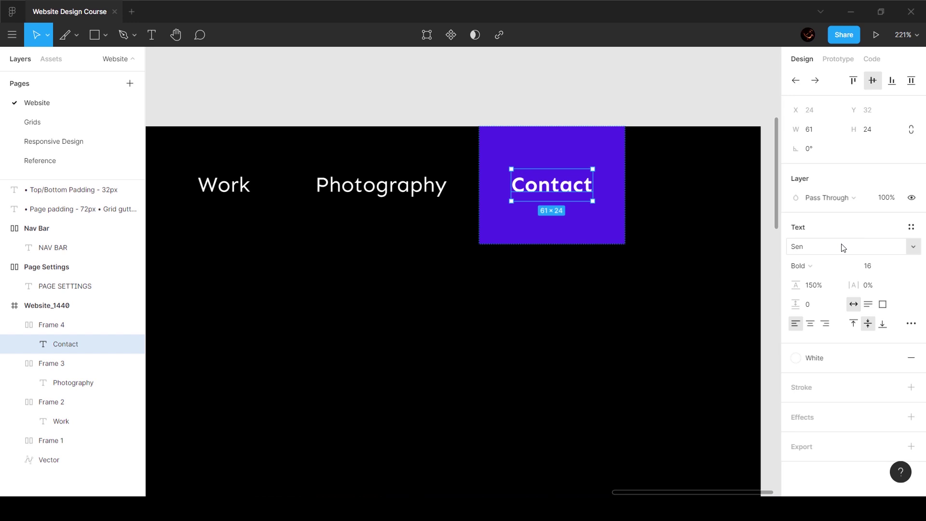
Step: Save the bold Contact text's formatting as a new text style named "Heading_16px"
{"action": "left_click", "coordinate": [911, 228]}
{"action": "left_click", "coordinate": [905, 252]}
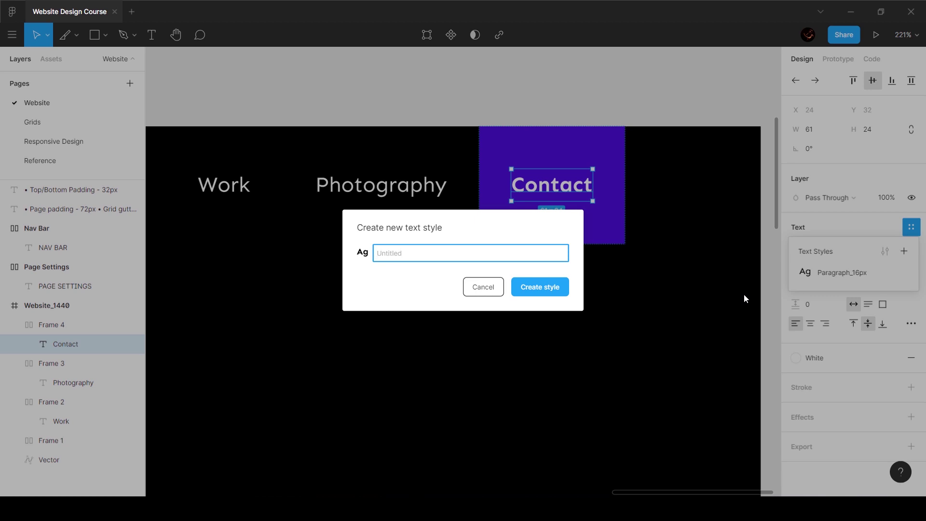
{"action": "type", "text": "Heading_16px"}
{"action": "key", "text": "Return"}
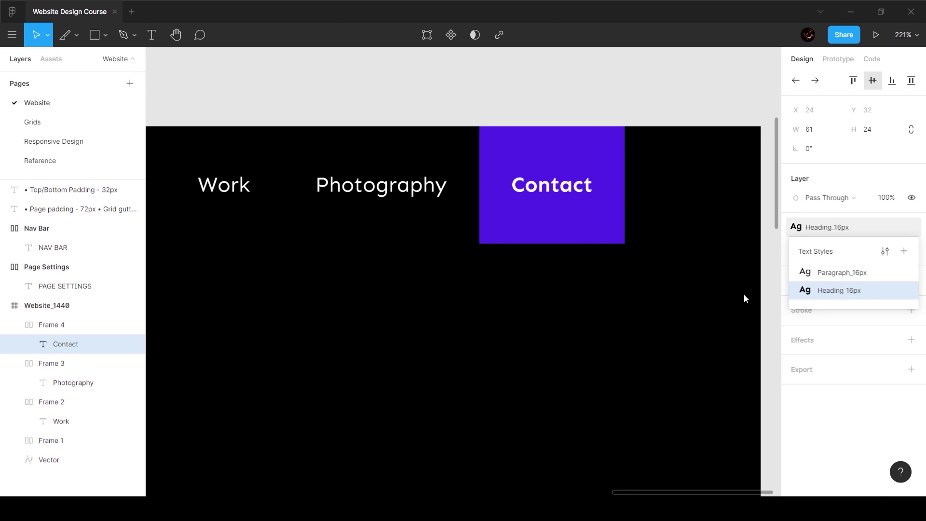
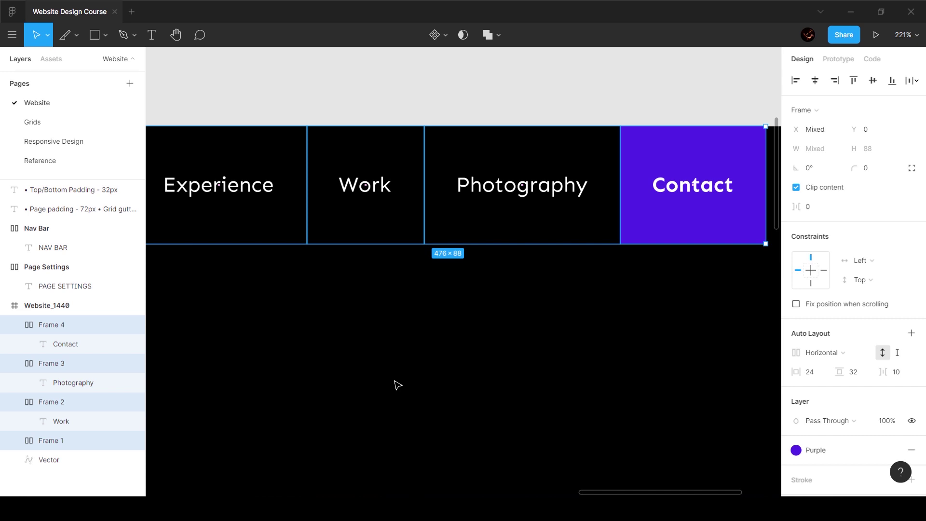
Step: Duplicate the four link frames above Website_1440 and fill the Experience, Work and Photography copies with the Black color style
{"action": "scroll", "coordinate": [400, 381], "scroll_direction": "down", "scroll_amount": 3}
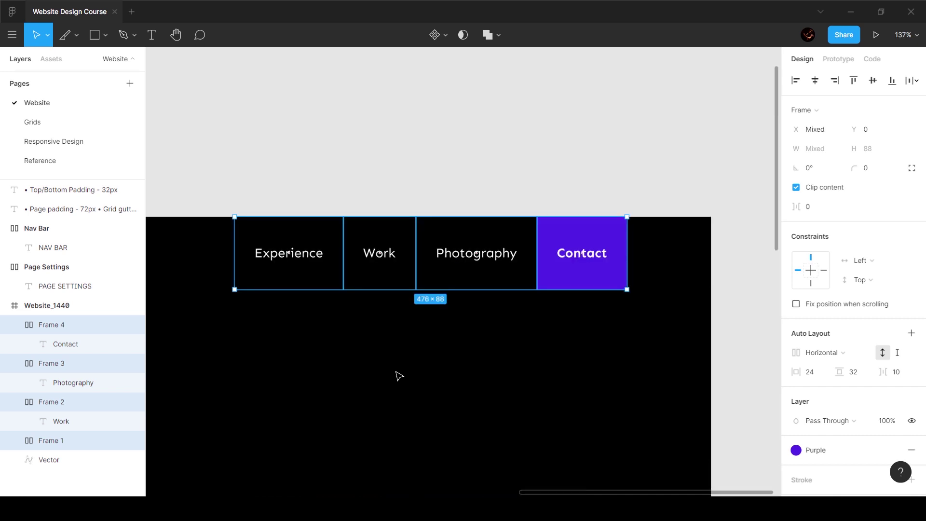
{"action": "left_click_drag", "start_coordinate": [504, 255], "coordinate": [510, 157], "text": "alt"}
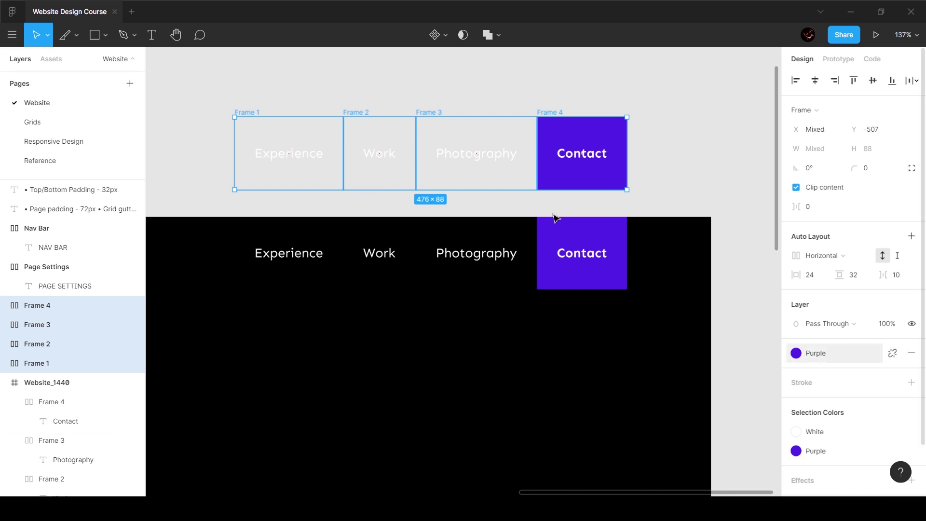
{"action": "left_click", "coordinate": [454, 114]}
{"action": "left_click", "coordinate": [436, 111]}
{"action": "left_click", "coordinate": [356, 113], "text": "shift"}
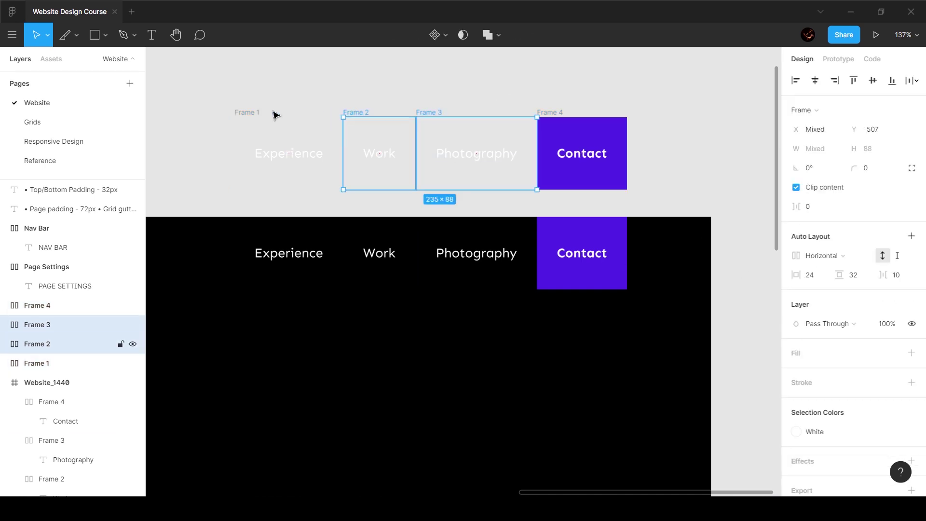
{"action": "left_click", "coordinate": [261, 113], "text": "shift"}
{"action": "left_click", "coordinate": [892, 353]}
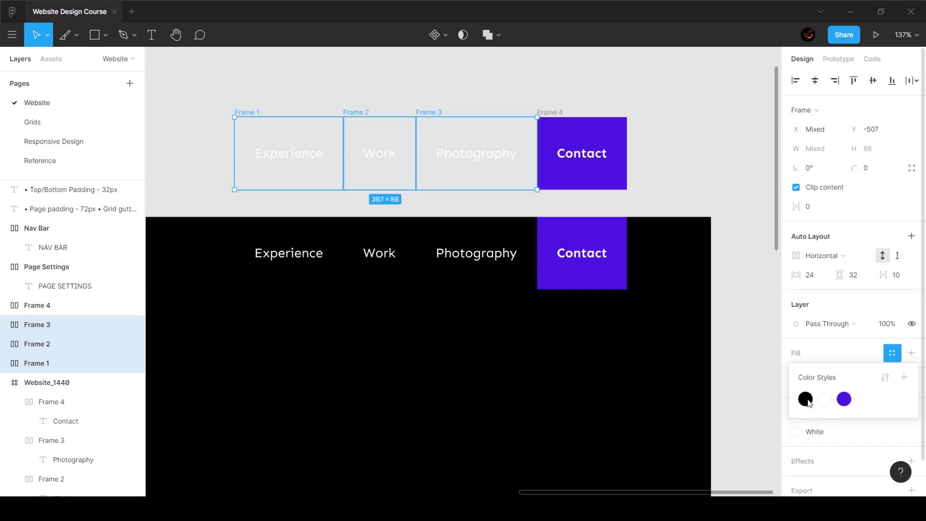
{"action": "left_click", "coordinate": [805, 399]}
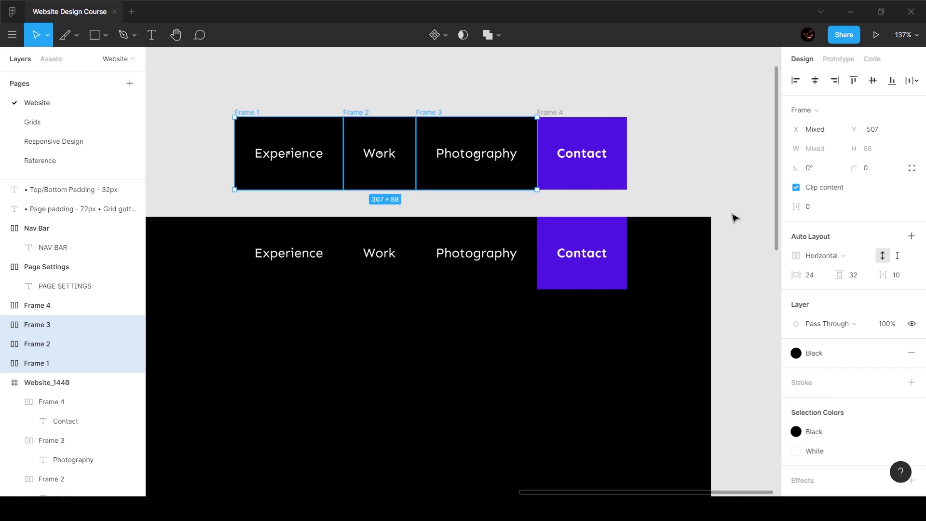
Step: Combine the four duplicated link frames above Website_1440 into one horizontal auto layout row
{"action": "left_click_drag", "start_coordinate": [200, 82], "coordinate": [576, 178]}
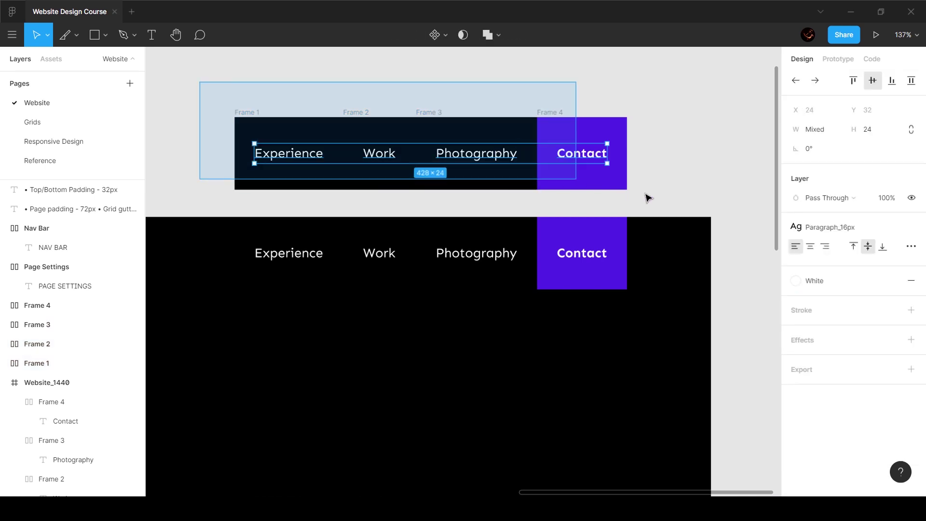
{"action": "left_click_drag", "start_coordinate": [648, 198], "coordinate": [672, 200]}
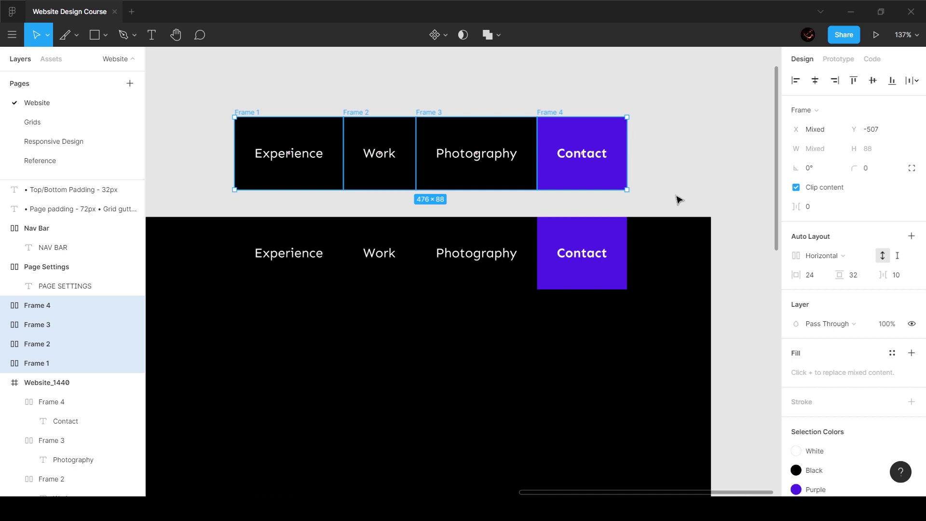
{"action": "key", "text": "shift+a"}
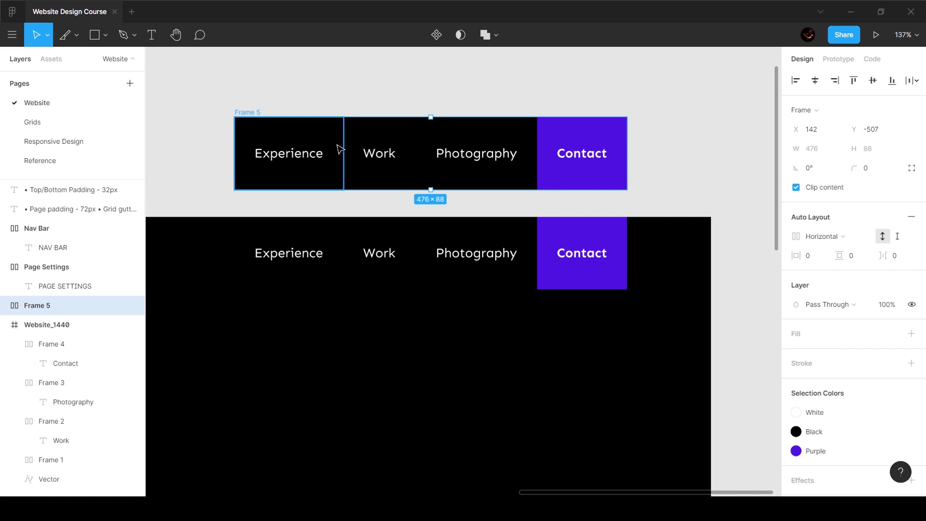
Step: Delete the Work link from the duplicated auto layout row above Website_1440
{"action": "left_click", "coordinate": [389, 143]}
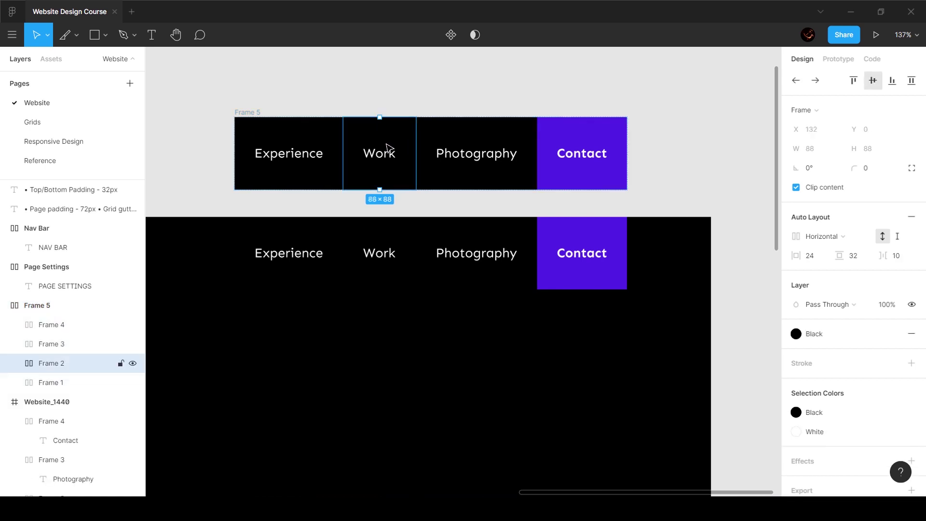
{"action": "key", "text": "Delete"}
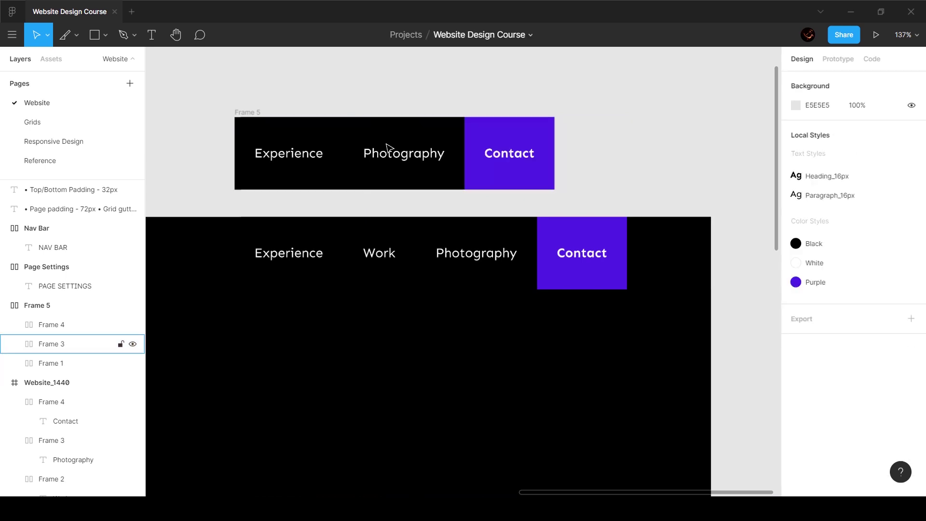
{"action": "left_click", "coordinate": [255, 116]}
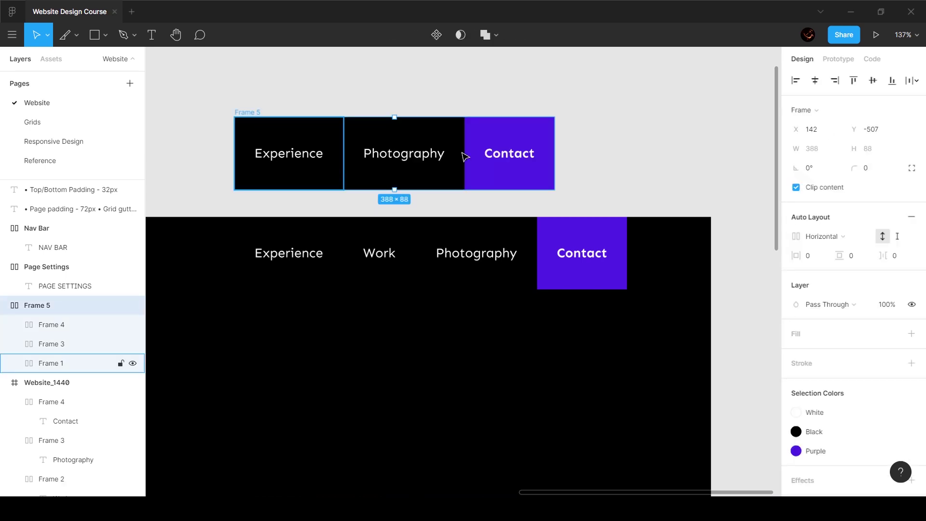
{"action": "left_click", "coordinate": [459, 149]}
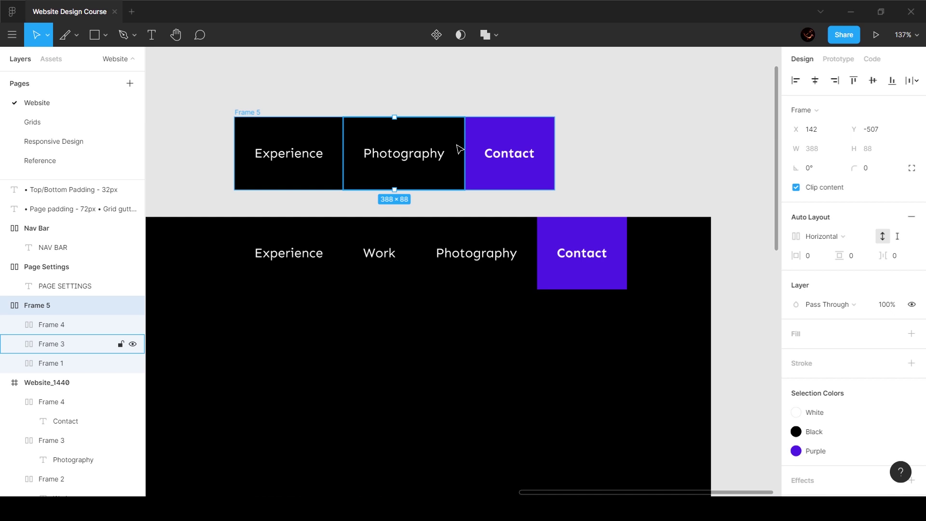
{"action": "key", "text": "Escape"}
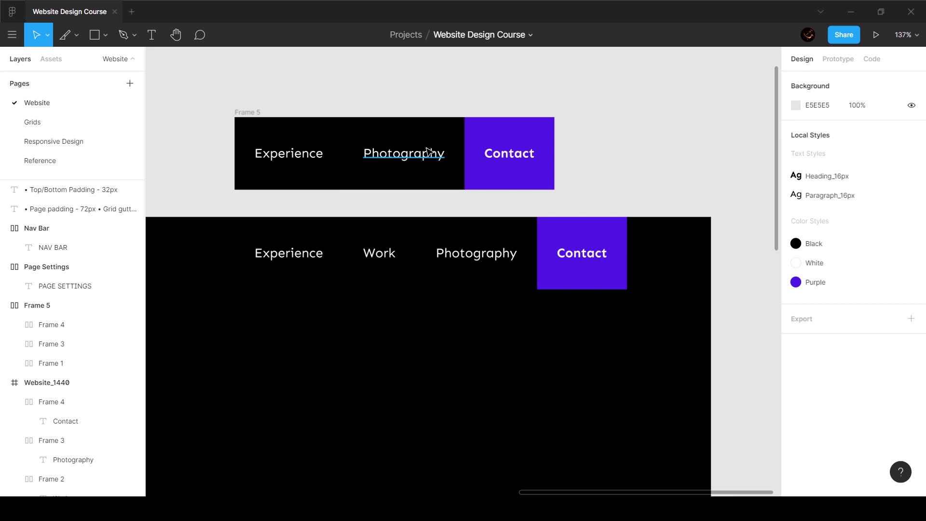
Step: Undo the Work link's deletion and paste a second Work link beside it in the duplicated row
{"action": "key", "text": "ctrl+z"}
{"action": "key", "text": "Escape"}
{"action": "left_click", "coordinate": [405, 153]}
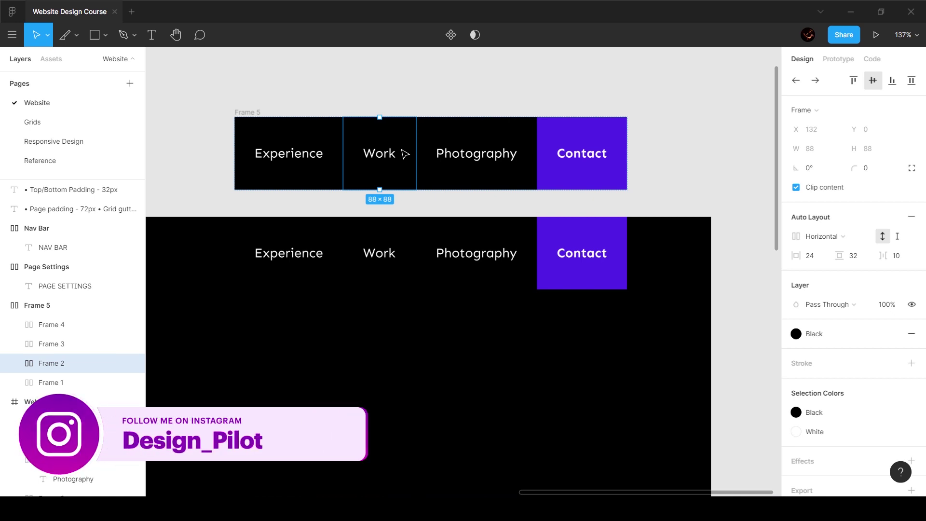
{"action": "key", "text": "ctrl+v"}
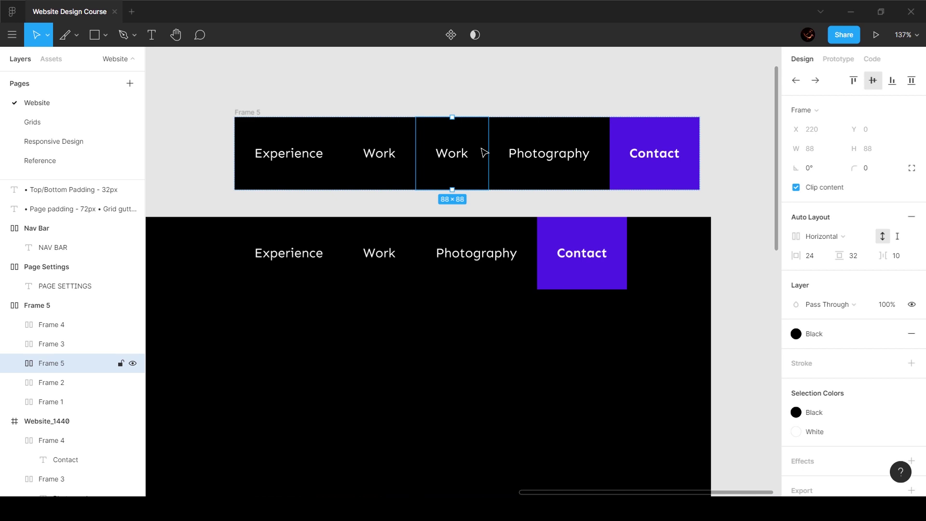
Step: Delete the entire duplicated link row above Website_1440
{"action": "left_click", "coordinate": [252, 113]}
{"action": "key", "text": "Delete"}
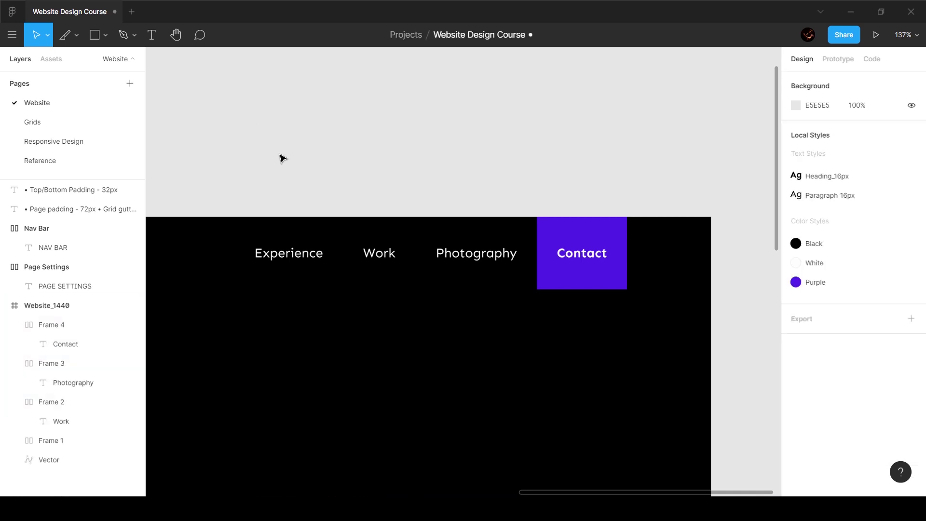
Step: Combine the four links inside Website_1440 into a horizontal auto layout and place it 72 px from the page's right edge
{"action": "left_click", "coordinate": [289, 254]}
{"action": "left_click", "coordinate": [380, 254], "text": "shift"}
{"action": "left_click", "coordinate": [476, 253], "text": "shift"}
{"action": "left_click", "coordinate": [579, 250], "text": "shift"}
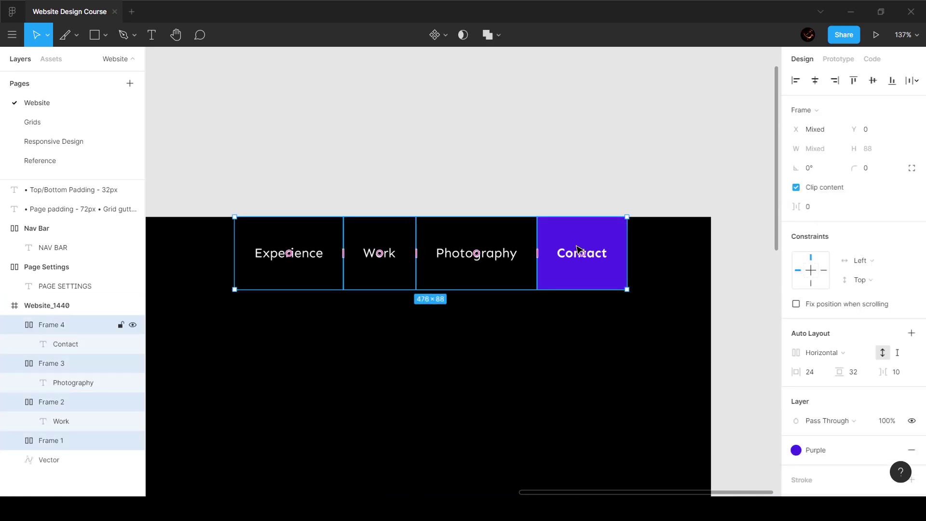
{"action": "key", "text": "shift+a"}
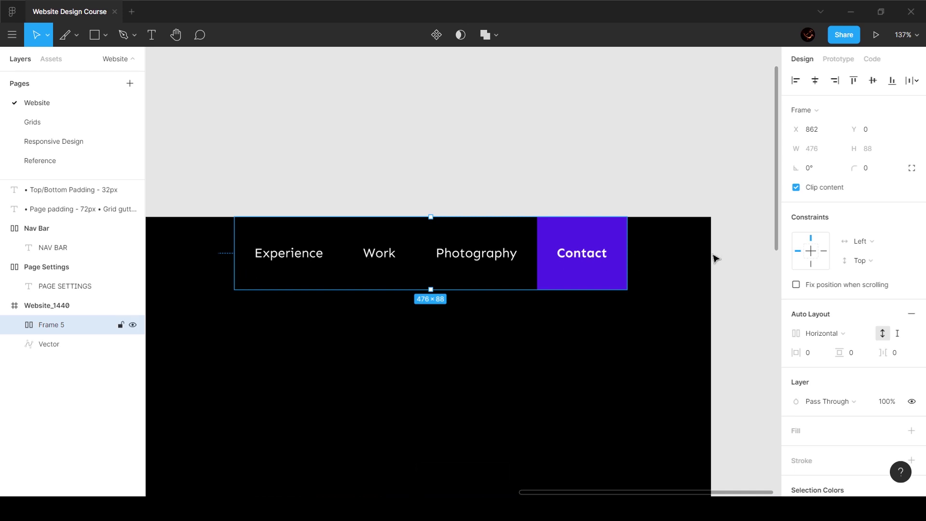
{"action": "left_click_drag", "start_coordinate": [610, 254], "coordinate": [682, 284]}
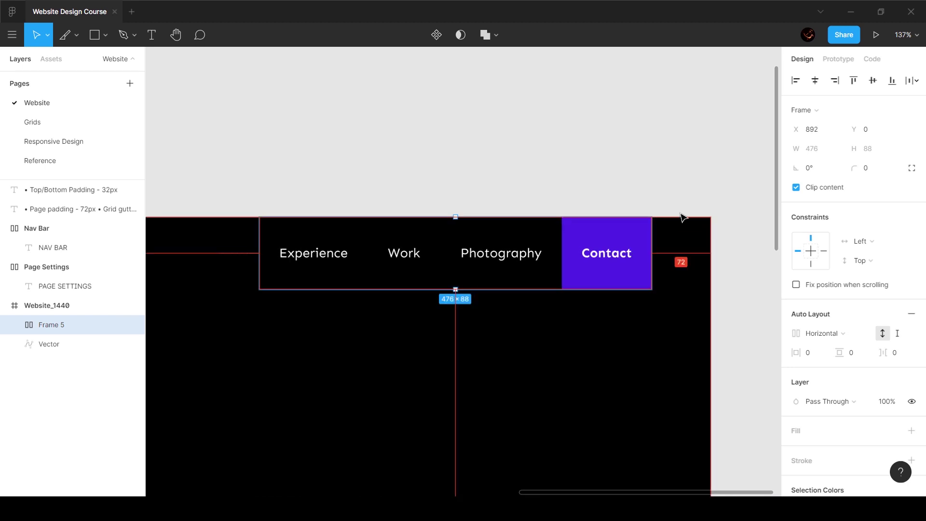
{"action": "left_click", "coordinate": [680, 204]}
Step: Frame the logo and the link row together inside Website_1440 and name the new frame "Nav Bar"
{"action": "scroll", "coordinate": [680, 204], "scroll_direction": "down", "scroll_amount": 5}
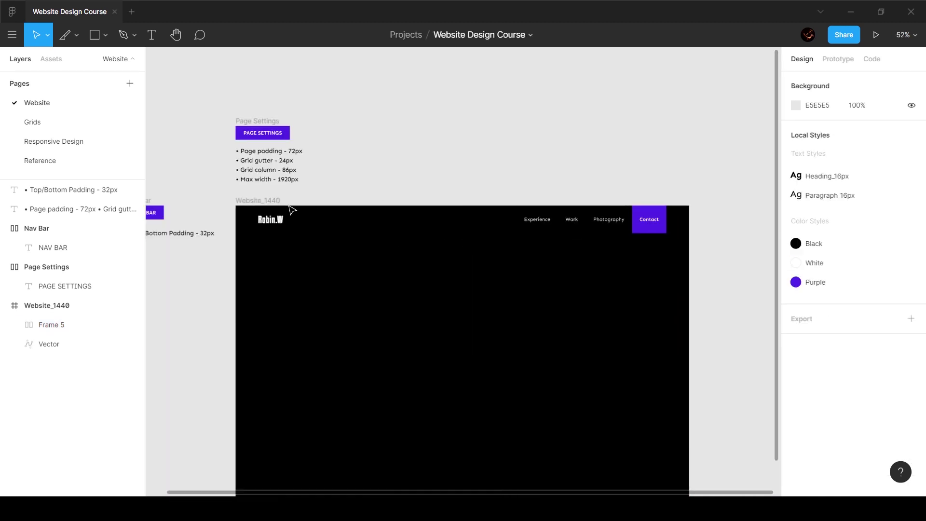
{"action": "left_click", "coordinate": [265, 225]}
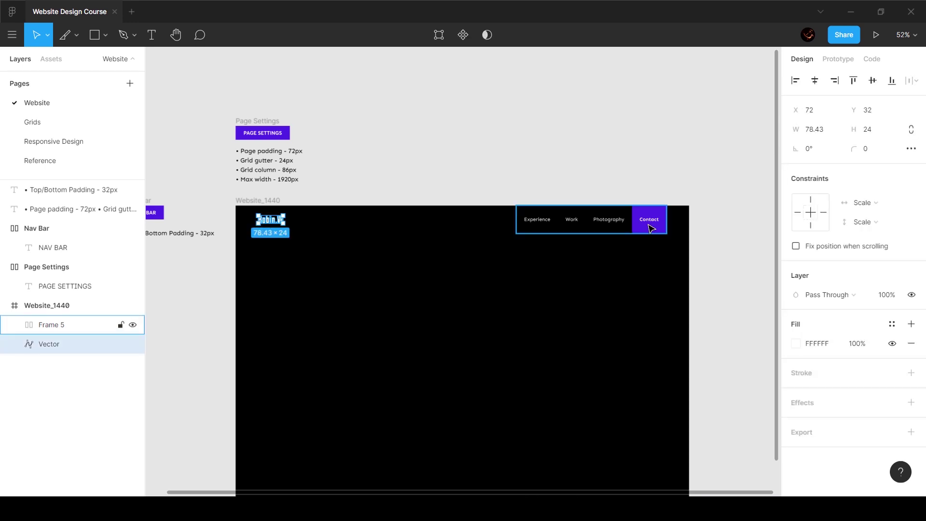
{"action": "left_click_drag", "start_coordinate": [669, 296], "coordinate": [248, 216]}
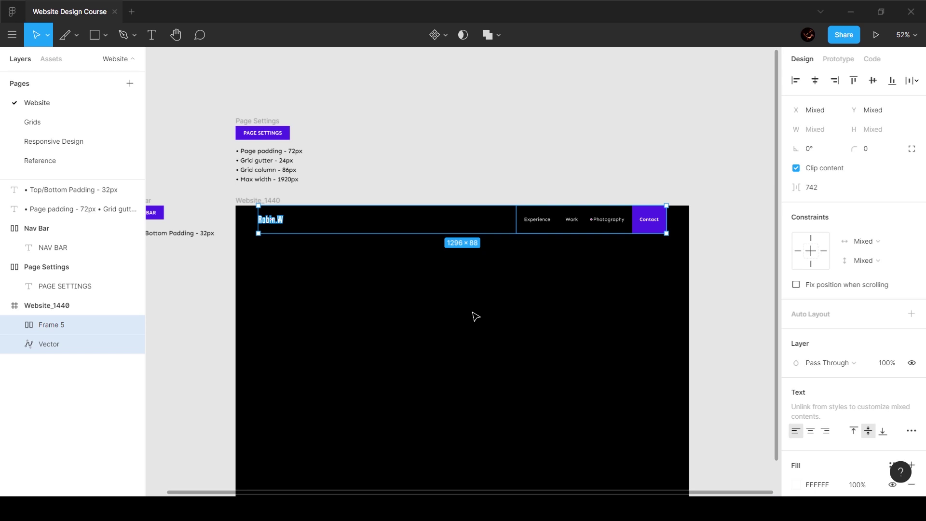
{"action": "right_click", "coordinate": [537, 222]}
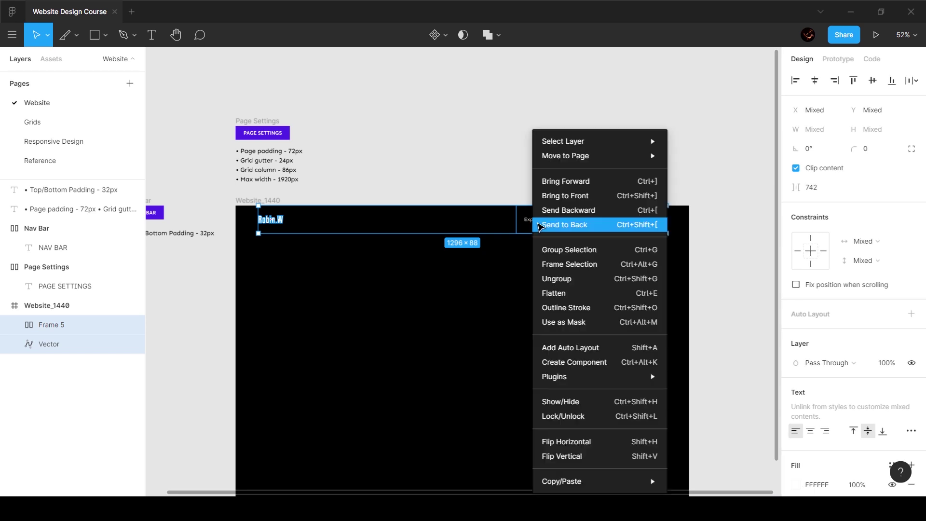
{"action": "left_click", "coordinate": [563, 262]}
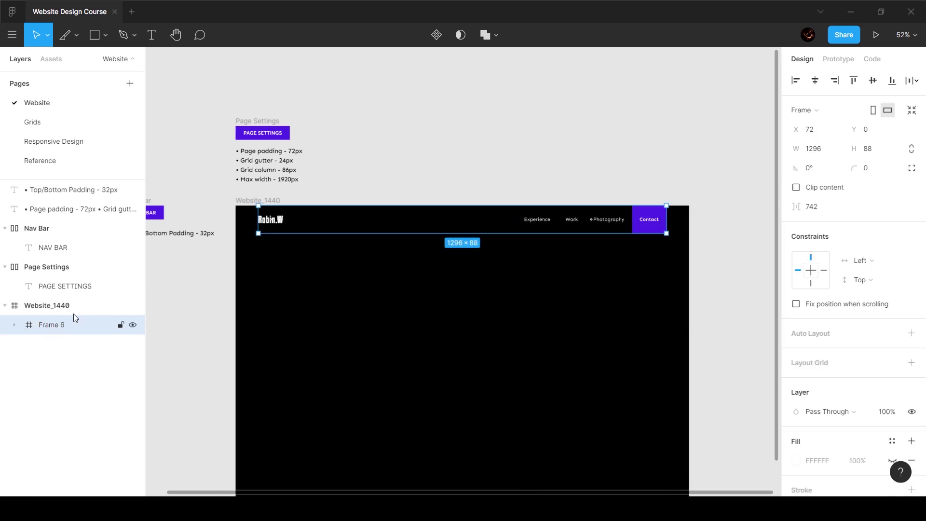
{"action": "double_click", "coordinate": [51, 332]}
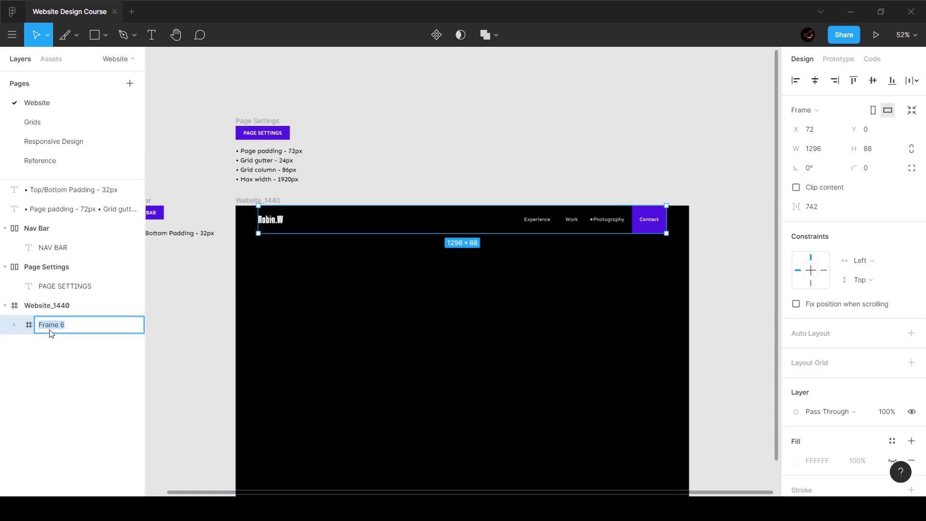
{"action": "type", "text": "Nav Bar"}
{"action": "key", "text": "Return"}
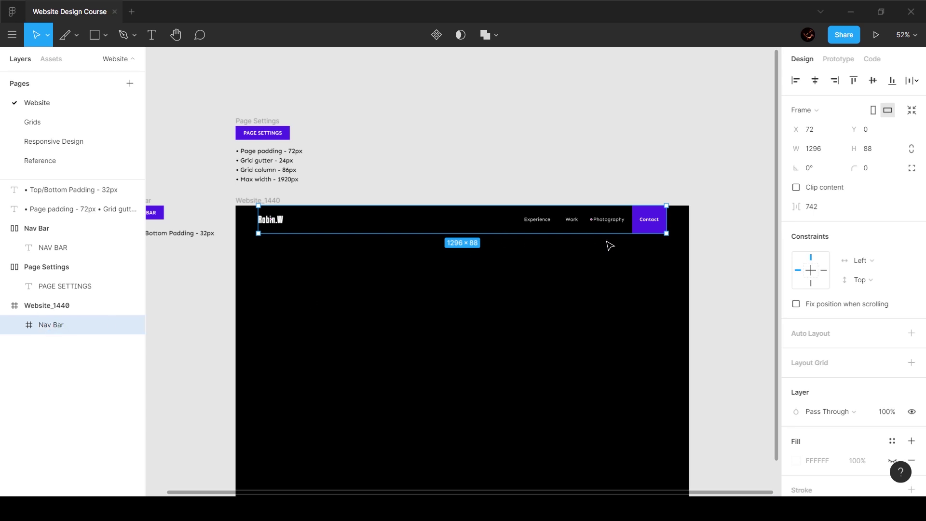
Step: Widen the Nav Bar frame to 1440 px and position it at X 0, Y 0 in Website_1440
{"action": "left_click_drag", "start_coordinate": [667, 222], "coordinate": [687, 175]}
{"action": "left_click", "coordinate": [707, 198]}
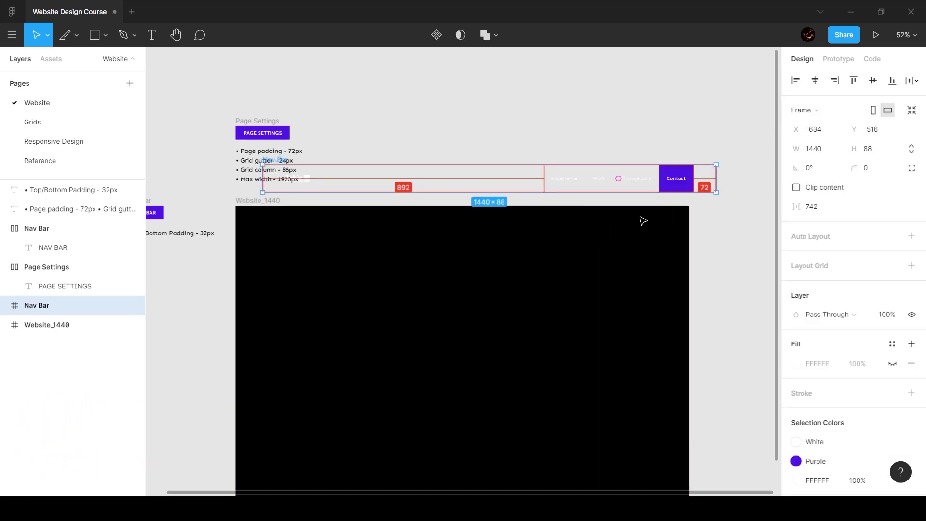
{"action": "left_click_drag", "start_coordinate": [628, 196], "coordinate": [601, 238]}
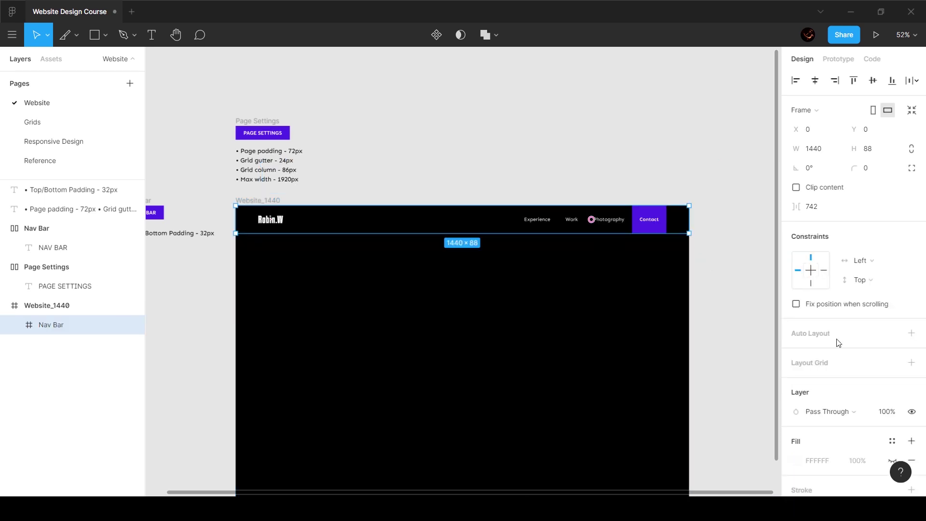
Step: Make the Nav Bar's fill visible and apply the Black color style to it
{"action": "scroll", "coordinate": [845, 347], "scroll_direction": "down", "scroll_amount": 3}
{"action": "left_click", "coordinate": [892, 275]}
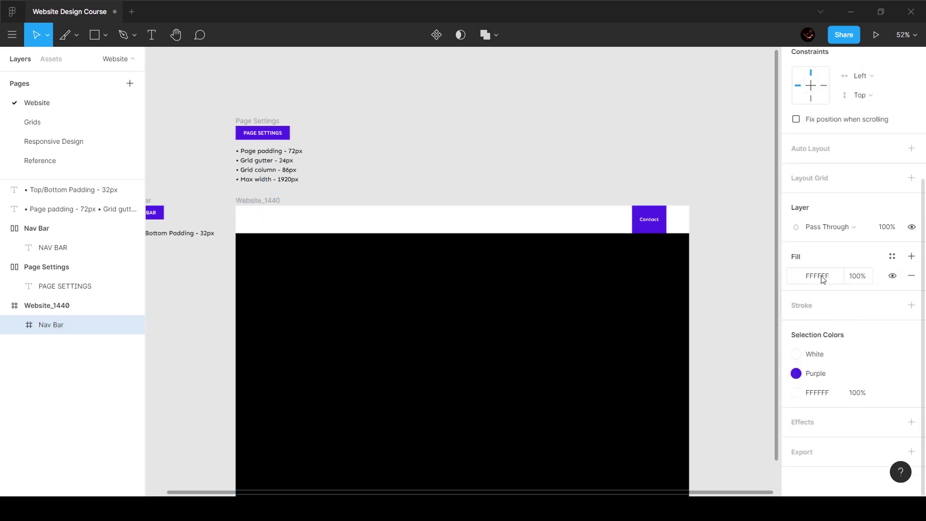
{"action": "left_click", "coordinate": [893, 256]}
{"action": "left_click", "coordinate": [805, 303]}
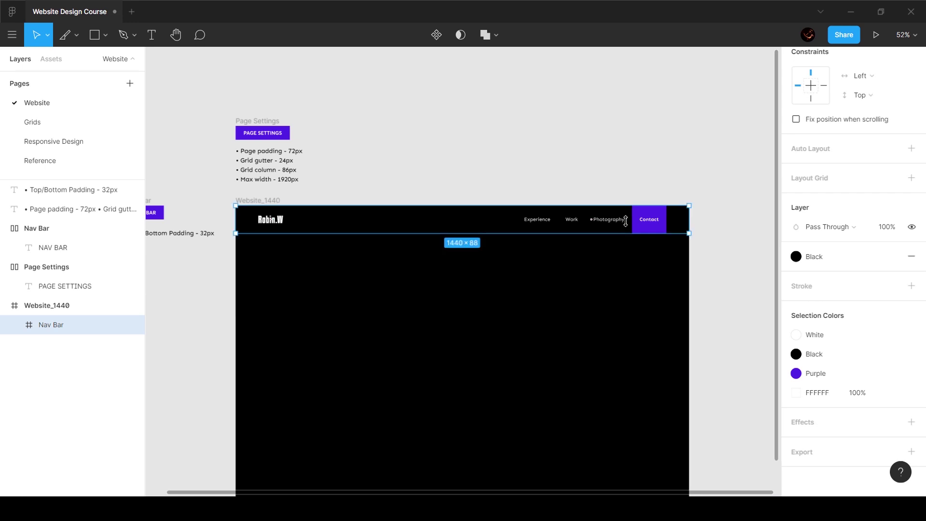
Step: Try moving the Nav Bar out above Website_1440, undo the move and reselect the Nav Bar
{"action": "left_click_drag", "start_coordinate": [624, 217], "coordinate": [698, 220]}
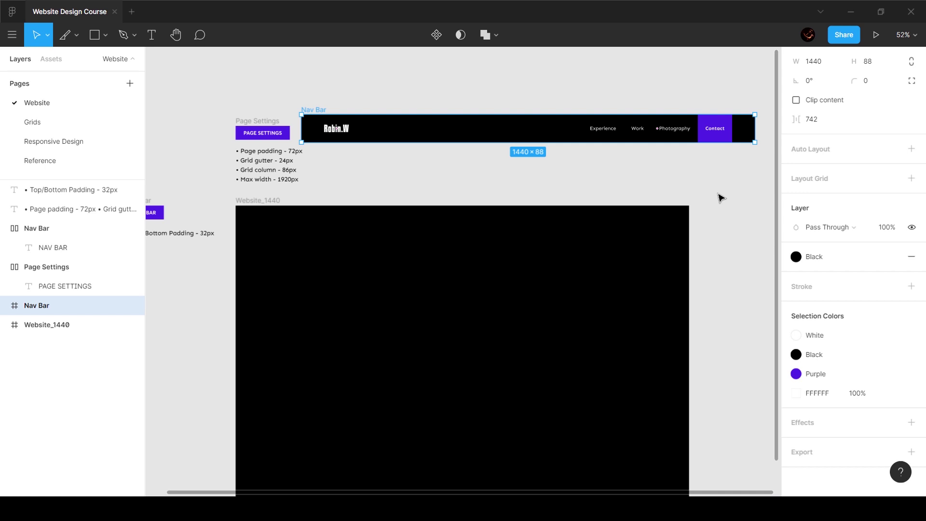
{"action": "key", "text": "ctrl+z"}
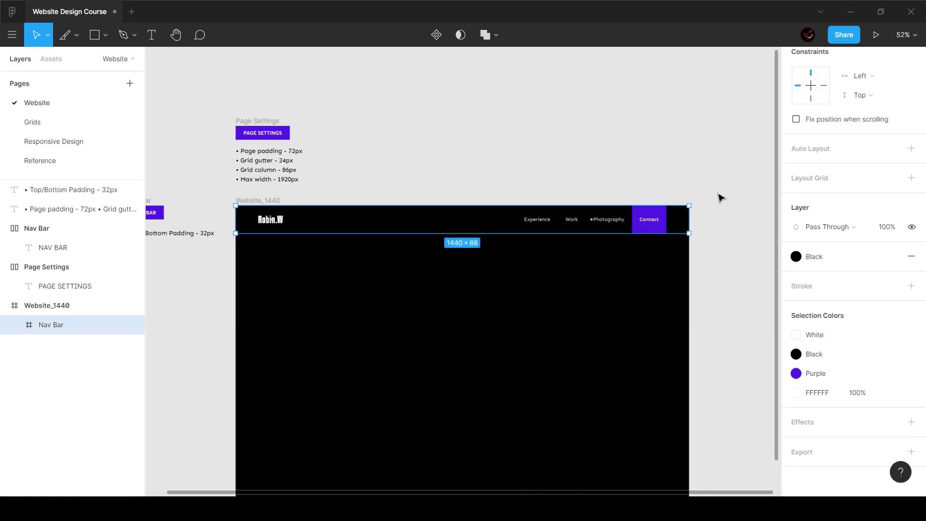
{"action": "left_click", "coordinate": [720, 197]}
{"action": "left_click", "coordinate": [657, 222]}
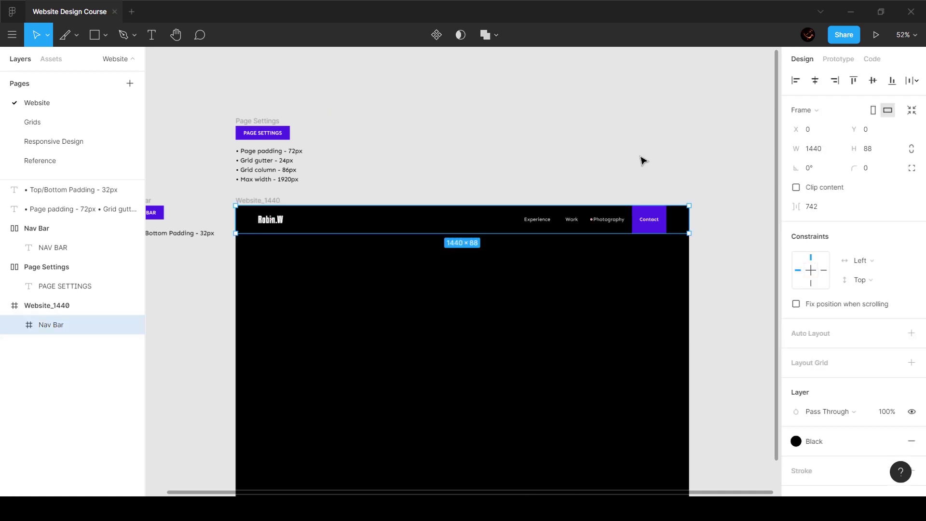
Step: Show the 12-column layout grid on Website_1440 and check the Nav Bar's alignment against the columns
{"action": "left_click", "coordinate": [270, 201]}
{"action": "left_click", "coordinate": [893, 285]}
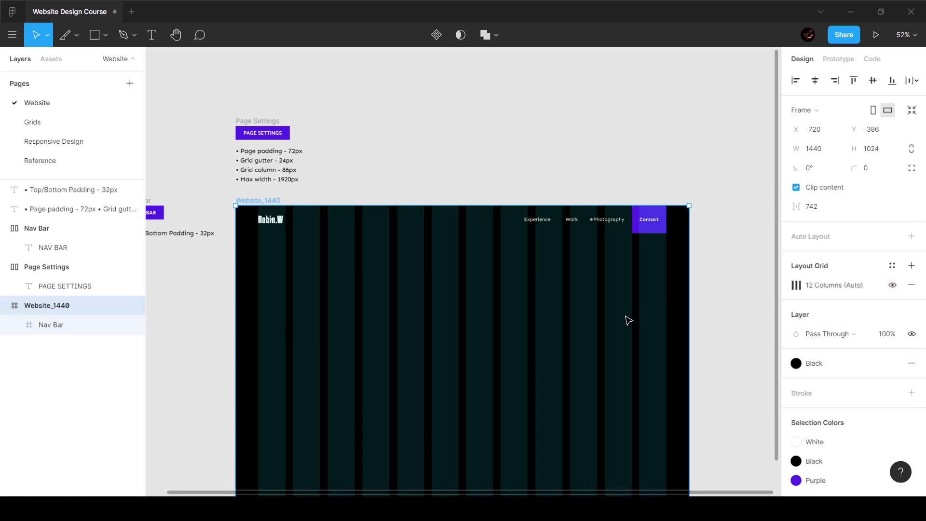
{"action": "key", "text": "Escape"}
{"action": "scroll", "coordinate": [654, 234], "scroll_direction": "up", "scroll_amount": 5}
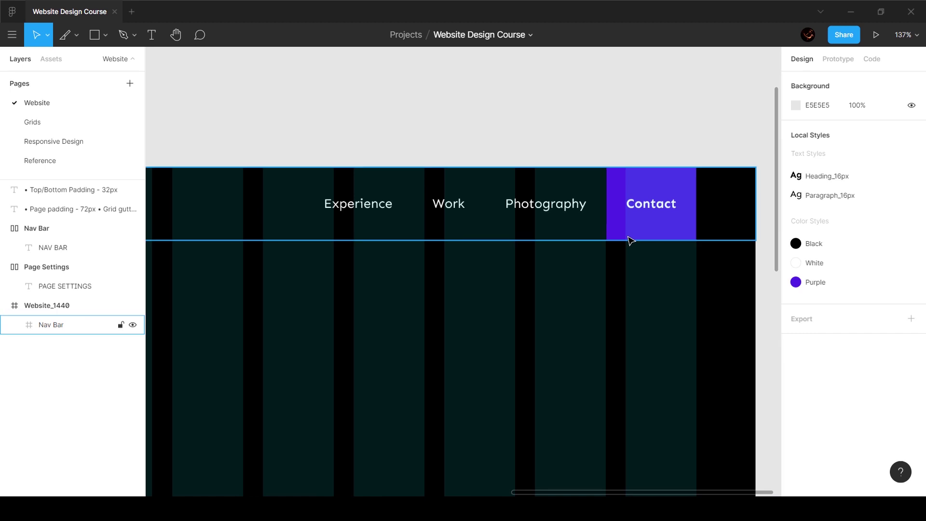
{"action": "left_click", "coordinate": [631, 239]}
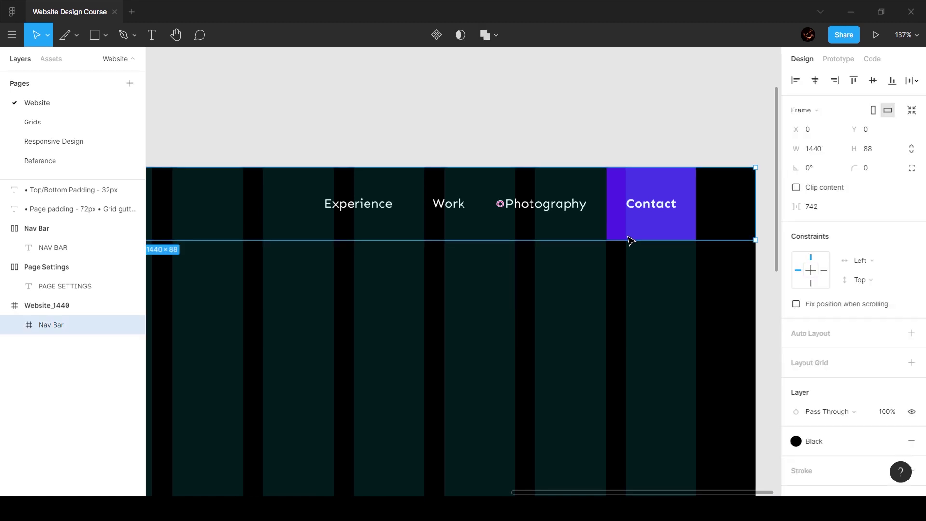
{"action": "scroll", "coordinate": [631, 240], "scroll_direction": "down", "scroll_amount": 3}
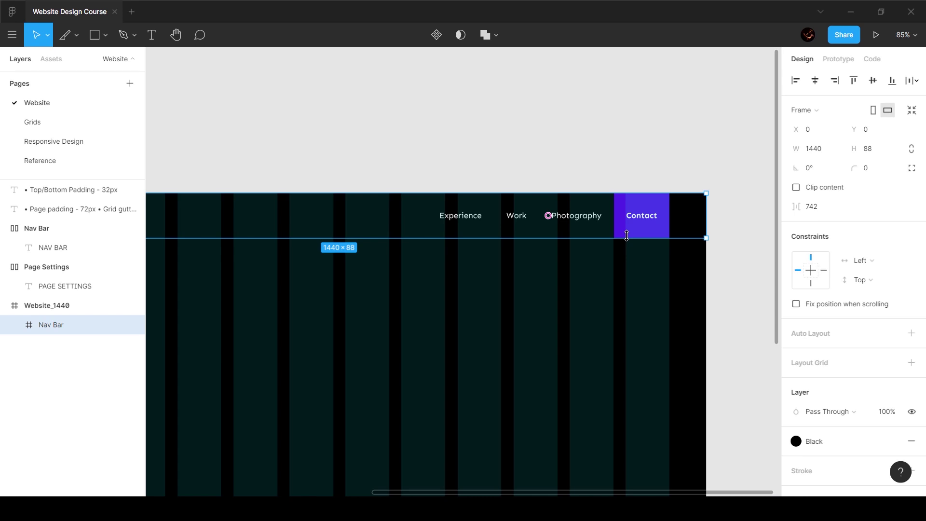
{"action": "scroll", "coordinate": [627, 236], "scroll_direction": "down", "scroll_amount": 3}
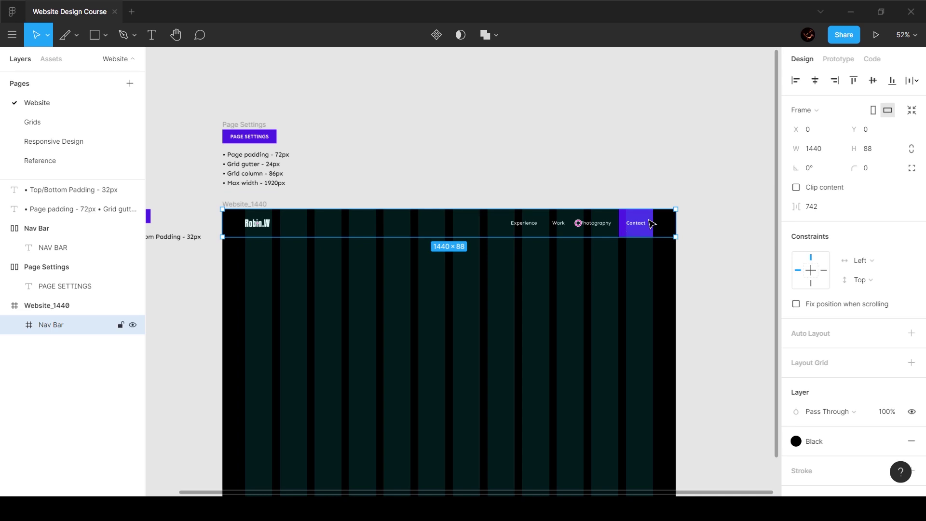